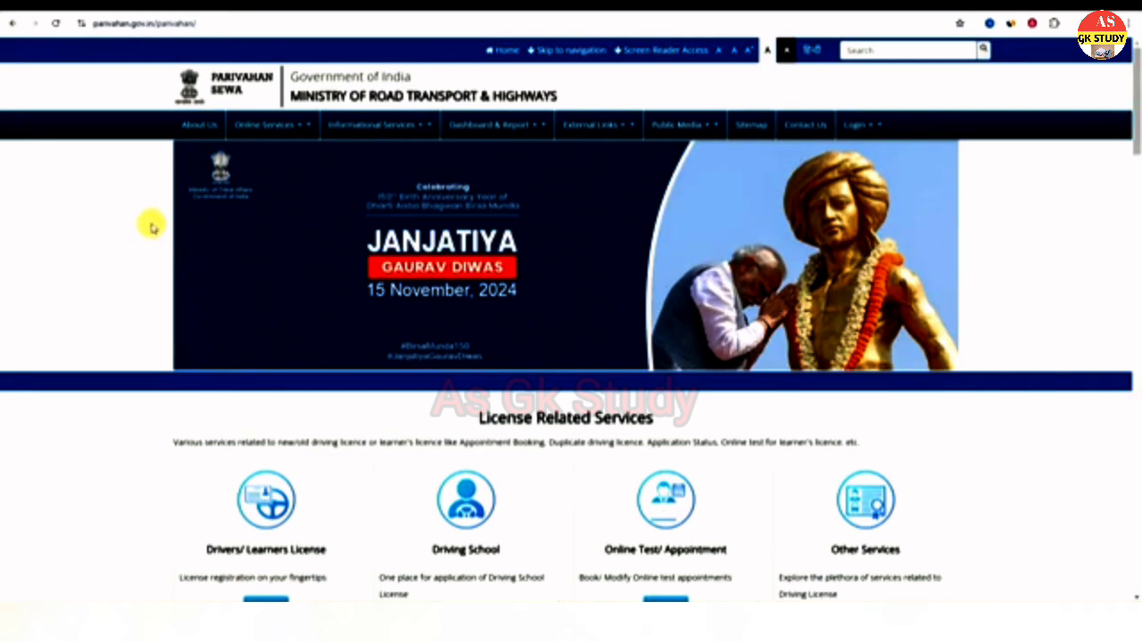
Step: Open the Drivers/Learners License services and select Bihar as the state
{"action": "scroll", "coordinate": [145, 234], "scroll_direction": "down", "scroll_amount": 2}
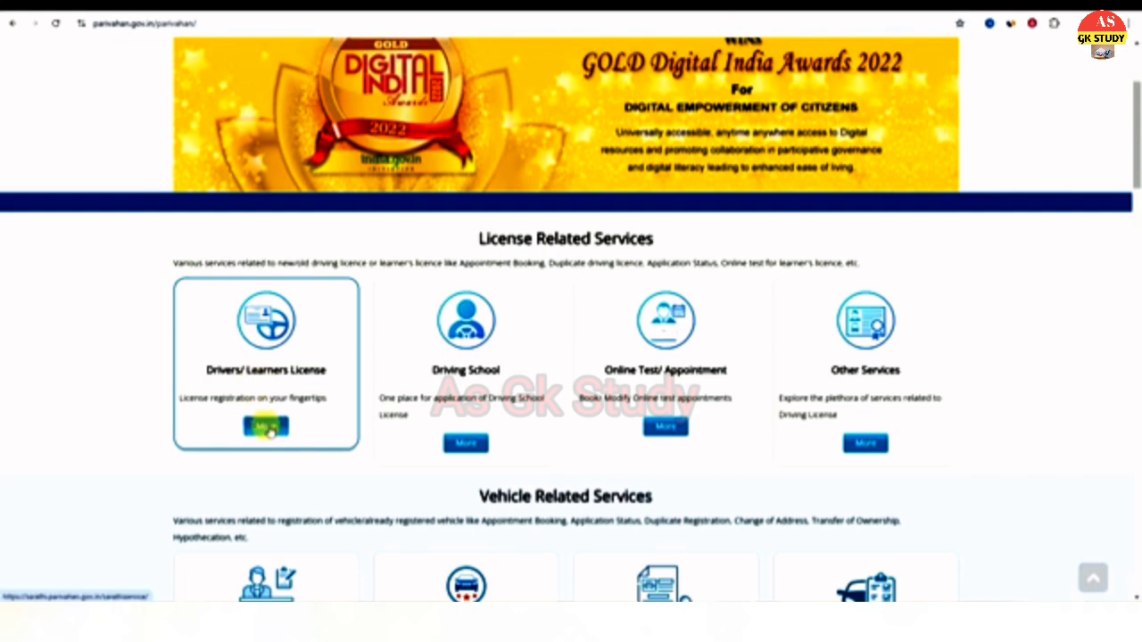
{"action": "left_click", "coordinate": [267, 428]}
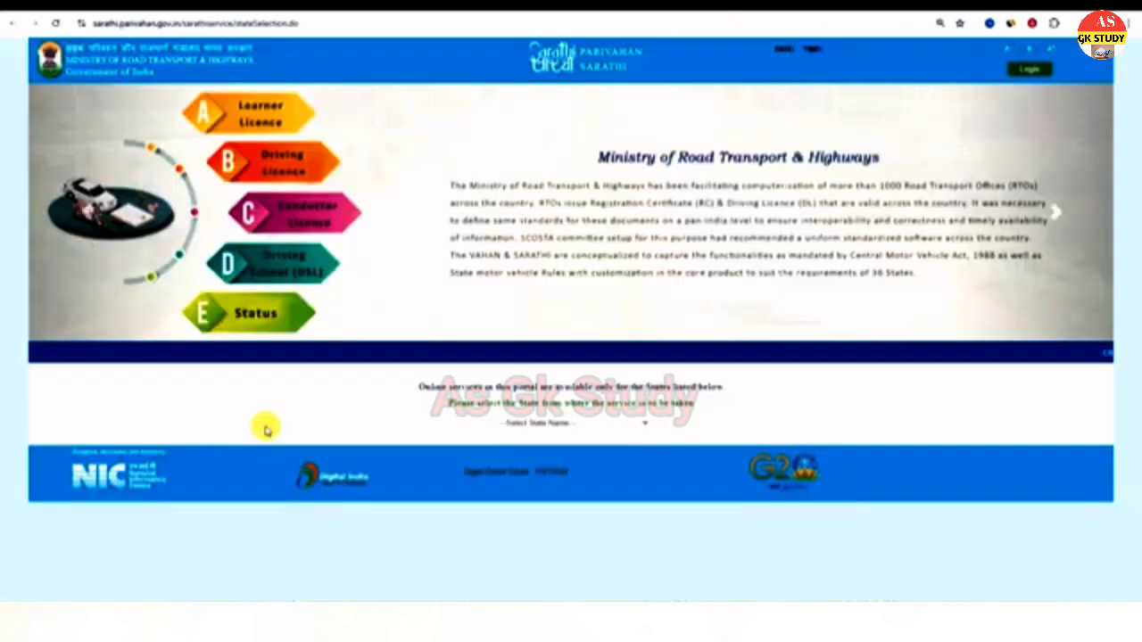
{"action": "left_click", "coordinate": [541, 424]}
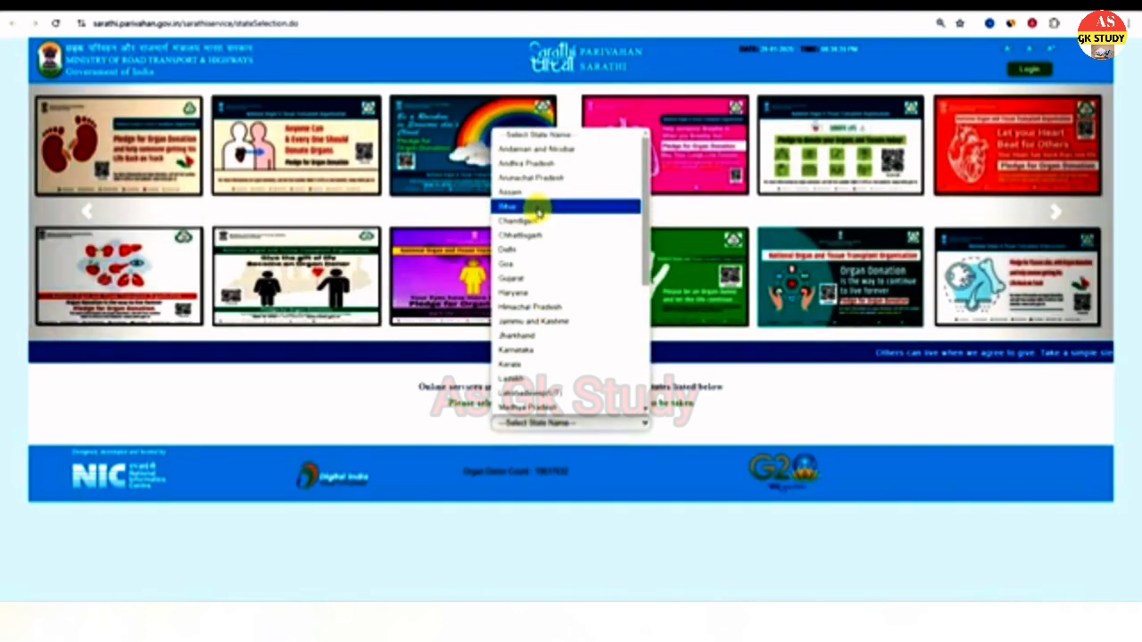
{"action": "left_click", "coordinate": [538, 208]}
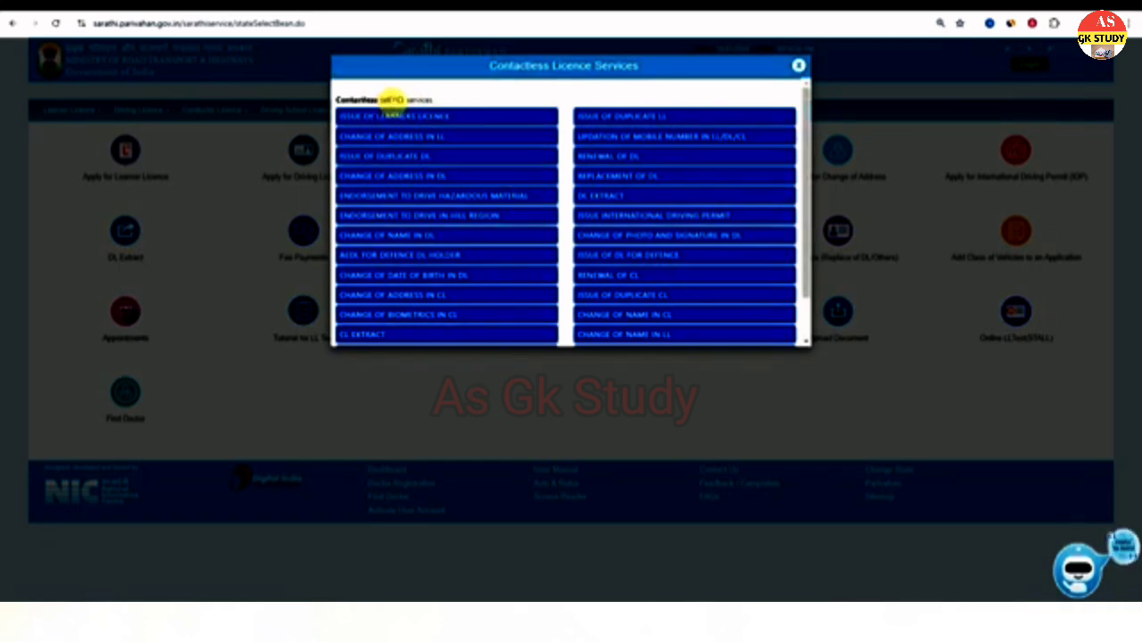
Step: Look through the list of contactless licence services and dismiss it
{"action": "scroll", "coordinate": [482, 187], "scroll_direction": "down", "scroll_amount": 2}
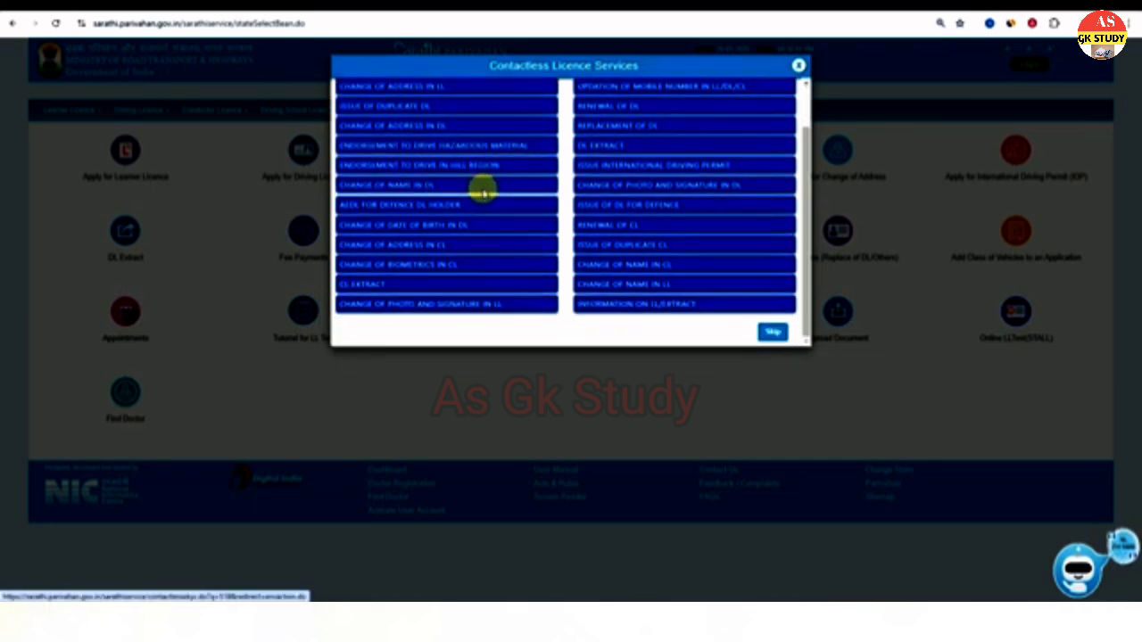
{"action": "scroll", "coordinate": [486, 210], "scroll_direction": "up", "scroll_amount": 2}
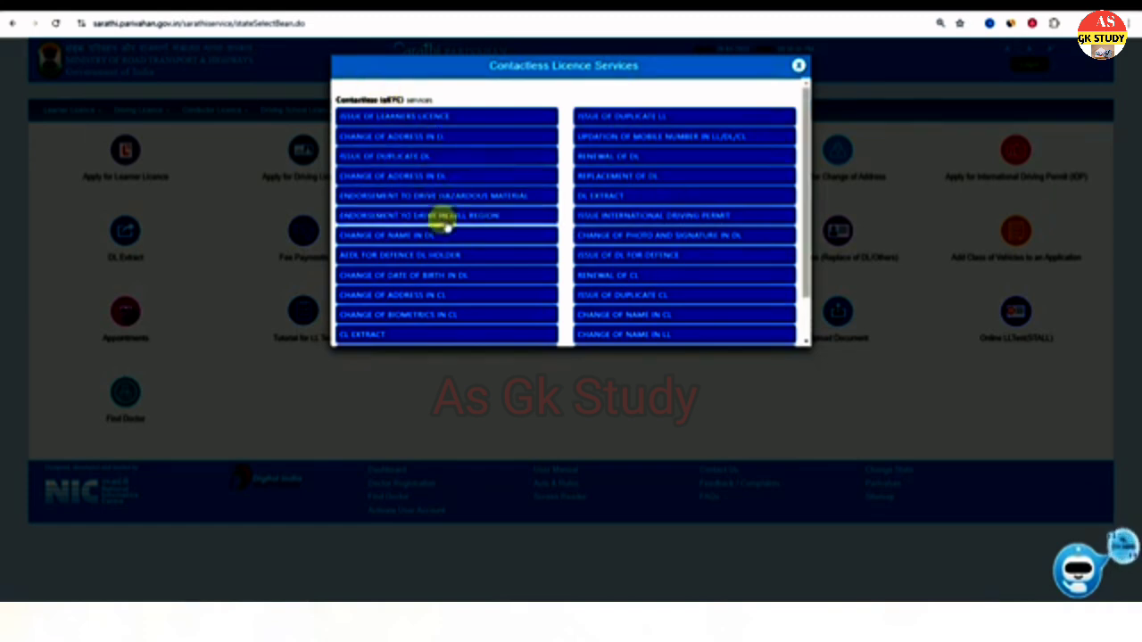
{"action": "scroll", "coordinate": [668, 189], "scroll_direction": "down", "scroll_amount": 1}
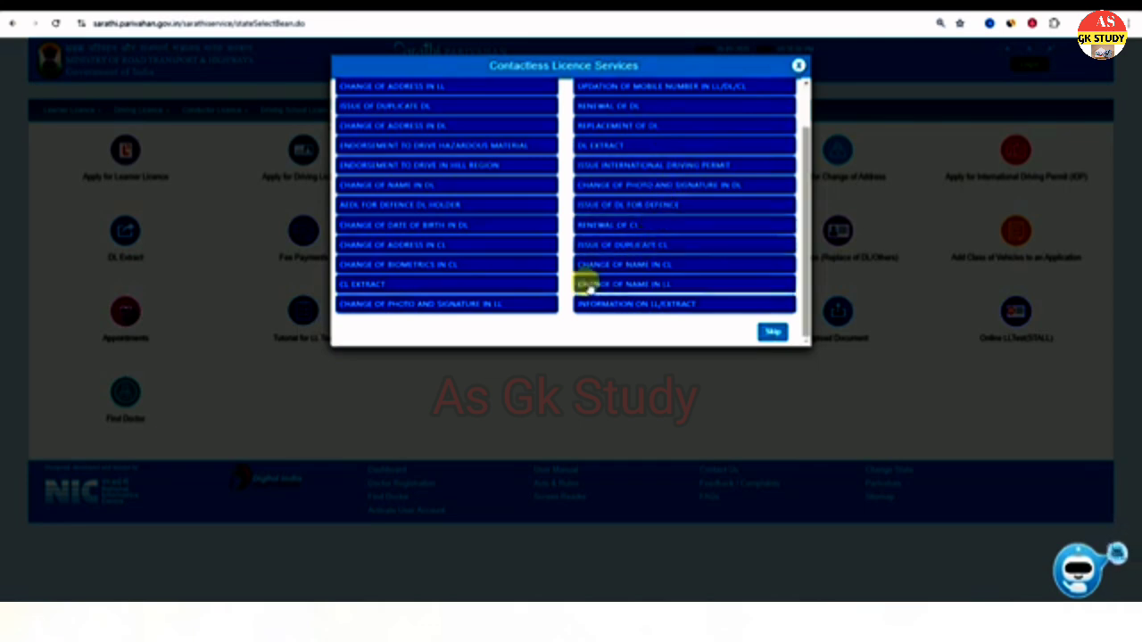
{"action": "scroll", "coordinate": [483, 281], "scroll_direction": "up", "scroll_amount": 1}
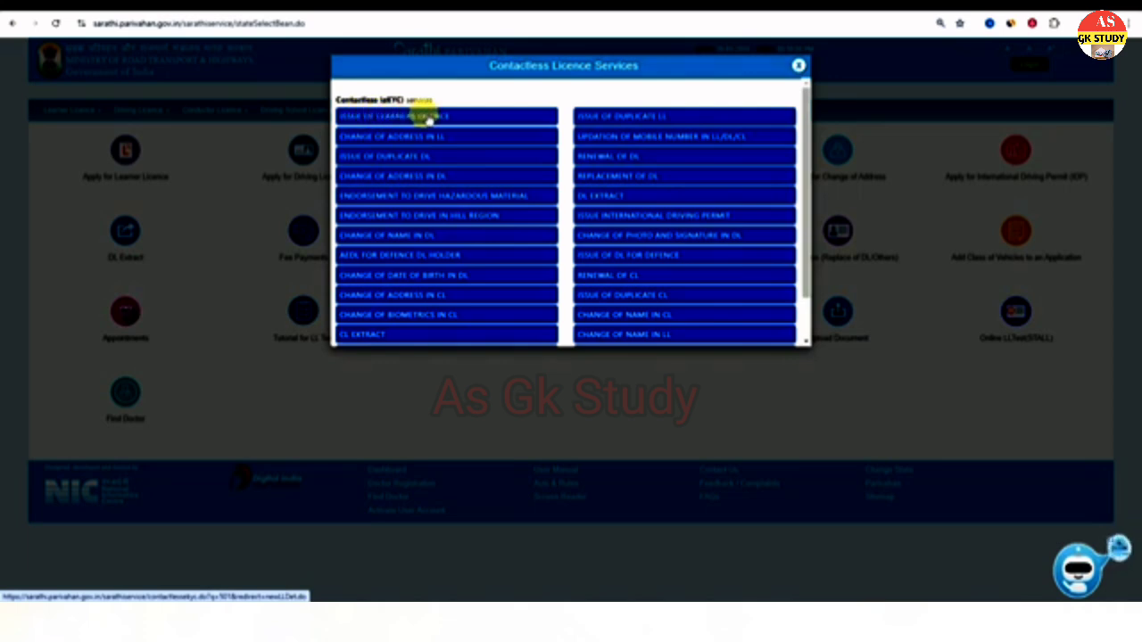
{"action": "left_click", "coordinate": [801, 65]}
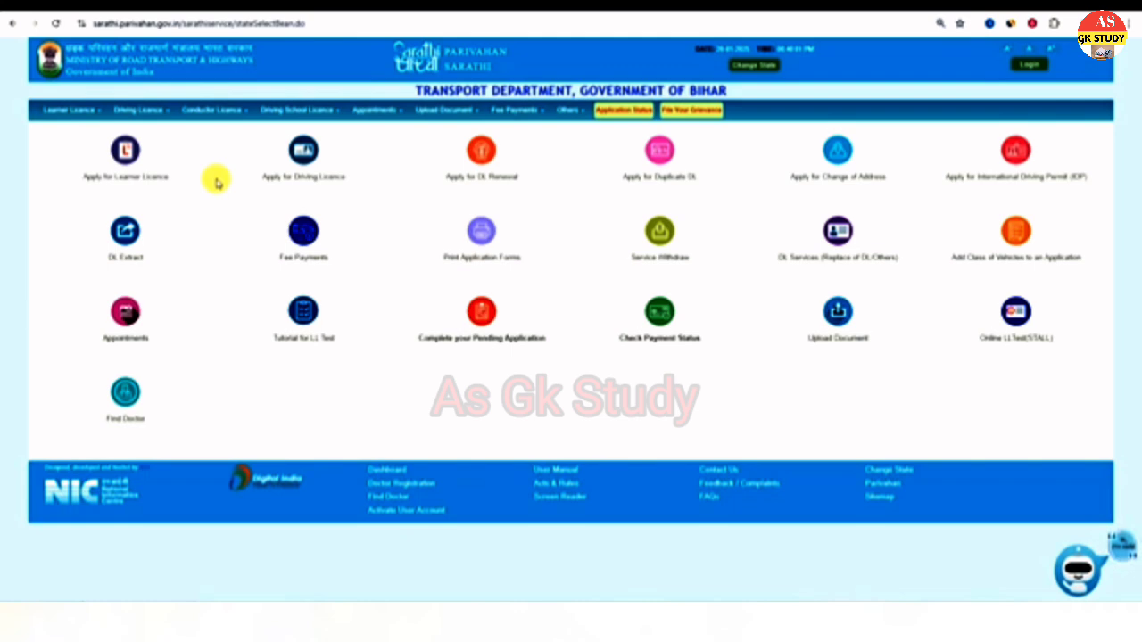
Step: Start a learner licence application, review the listed application stages and continue to the application form
{"action": "left_click", "coordinate": [152, 181]}
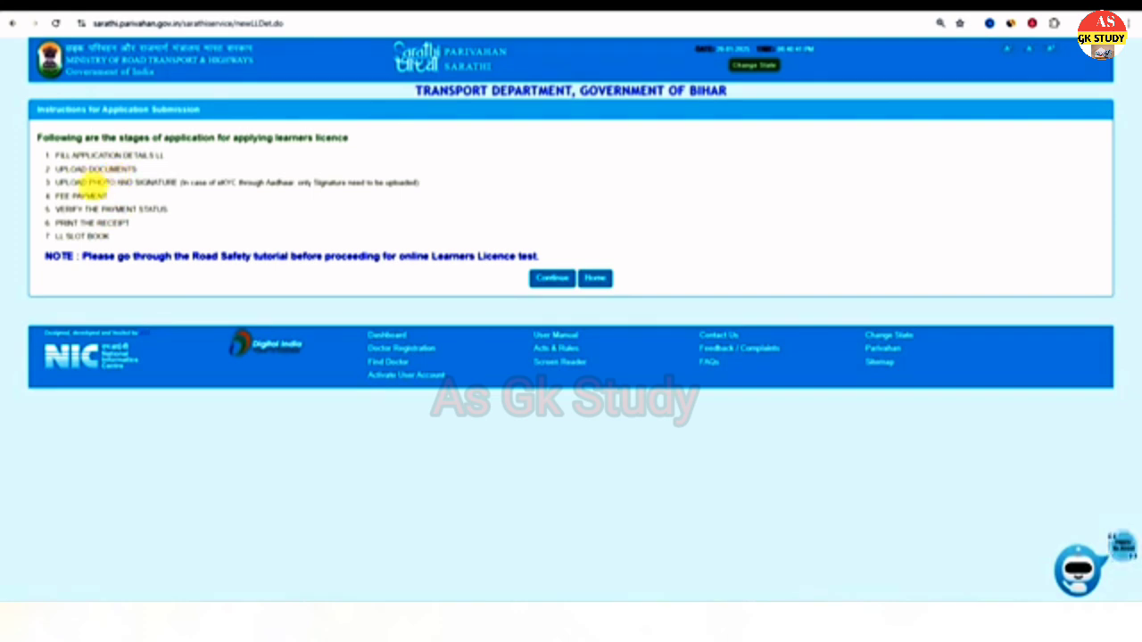
{"action": "left_click_drag", "start_coordinate": [89, 184], "coordinate": [163, 184]}
{"action": "left_click_drag", "start_coordinate": [55, 196], "coordinate": [108, 196]}
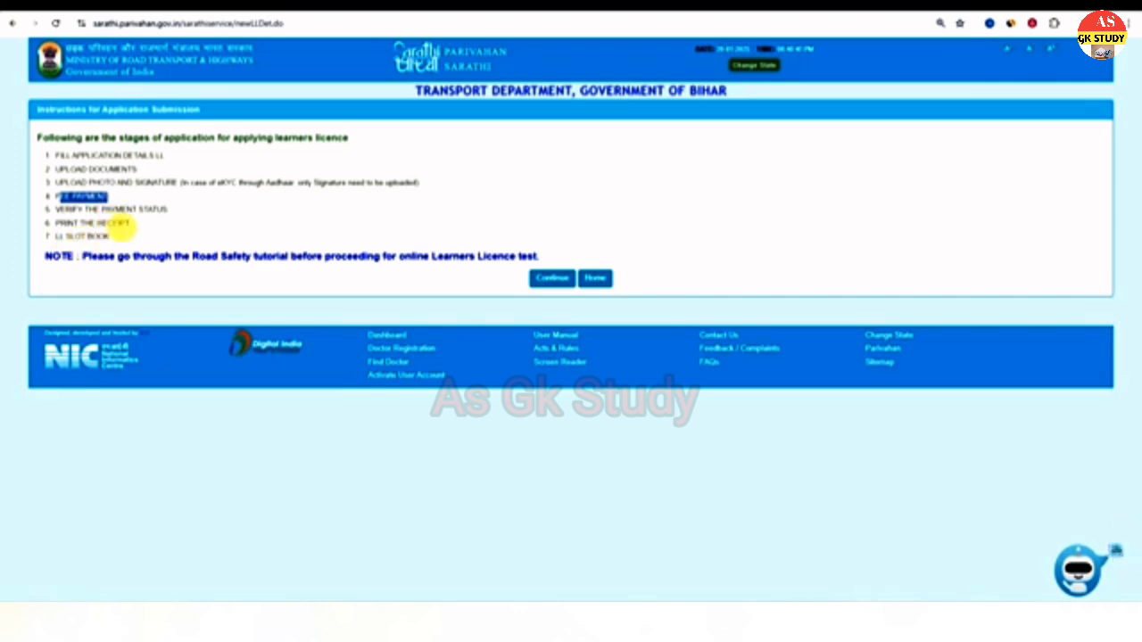
{"action": "left_click", "coordinate": [122, 229]}
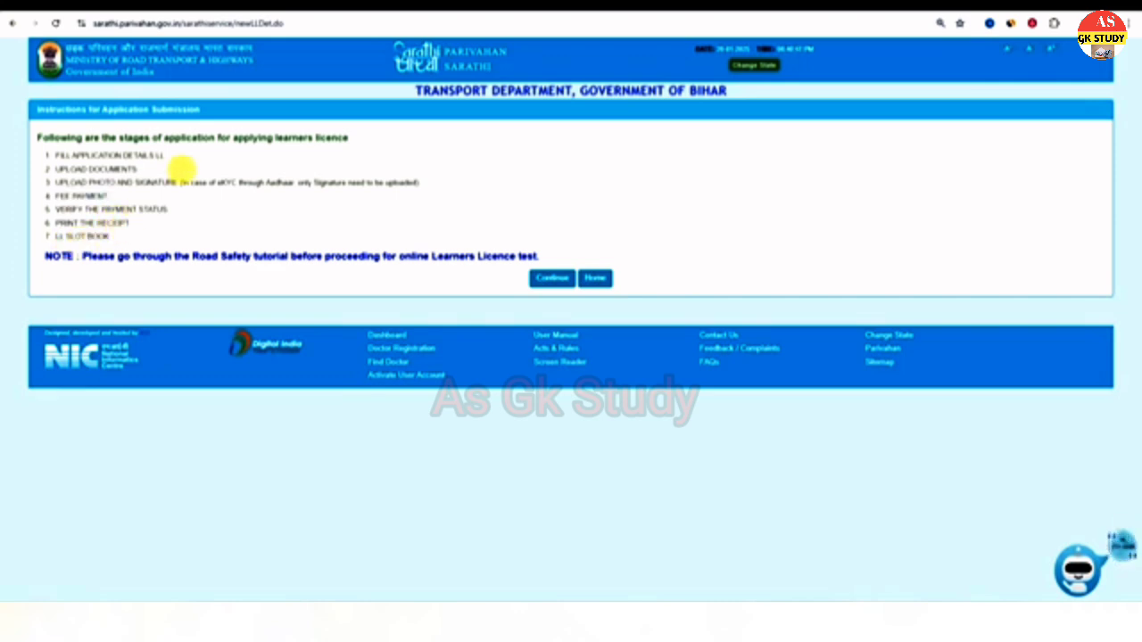
{"action": "left_click", "coordinate": [553, 280]}
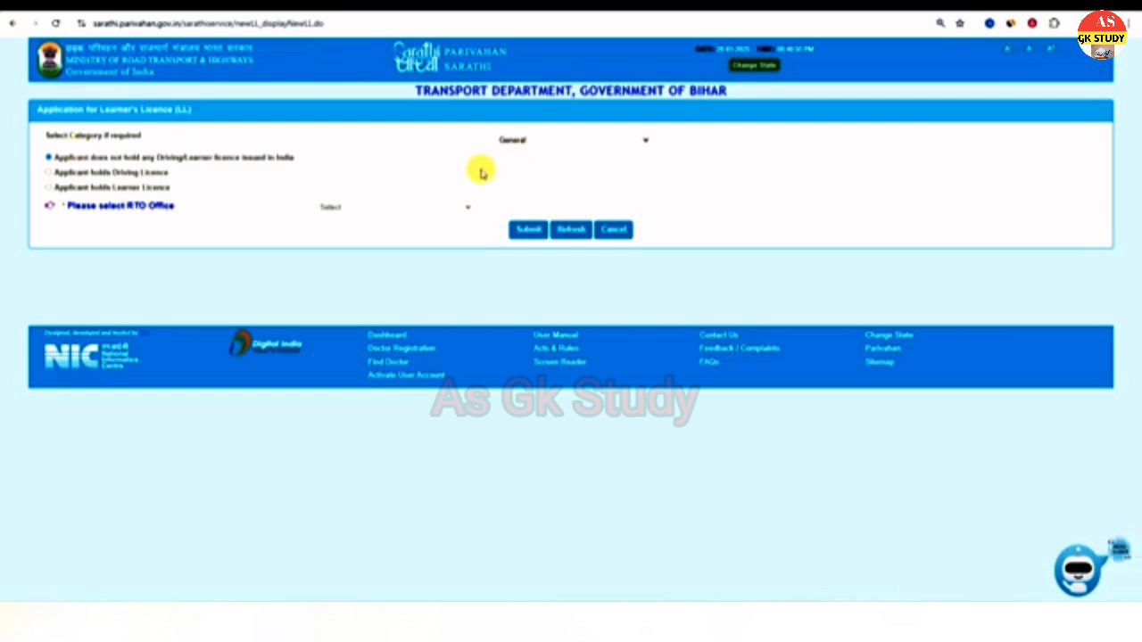
Step: Select SITAMARHI - BR30 as the RTO office and submit the General category application for an applicant without any licence
{"action": "left_click", "coordinate": [408, 209]}
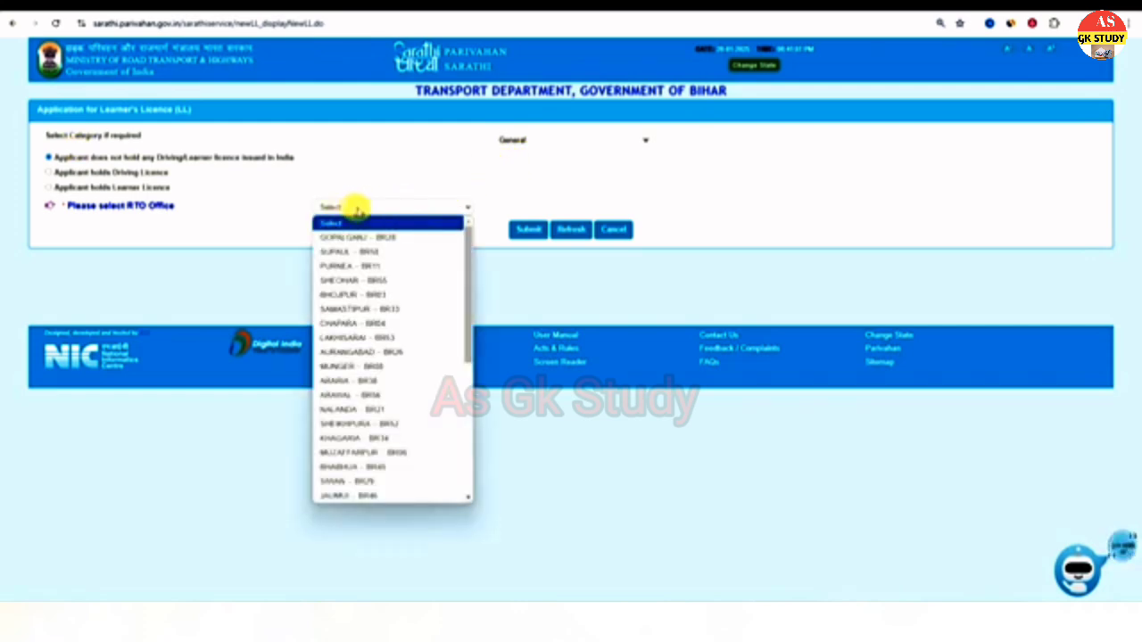
{"action": "left_click_drag", "start_coordinate": [470, 291], "coordinate": [469, 393]}
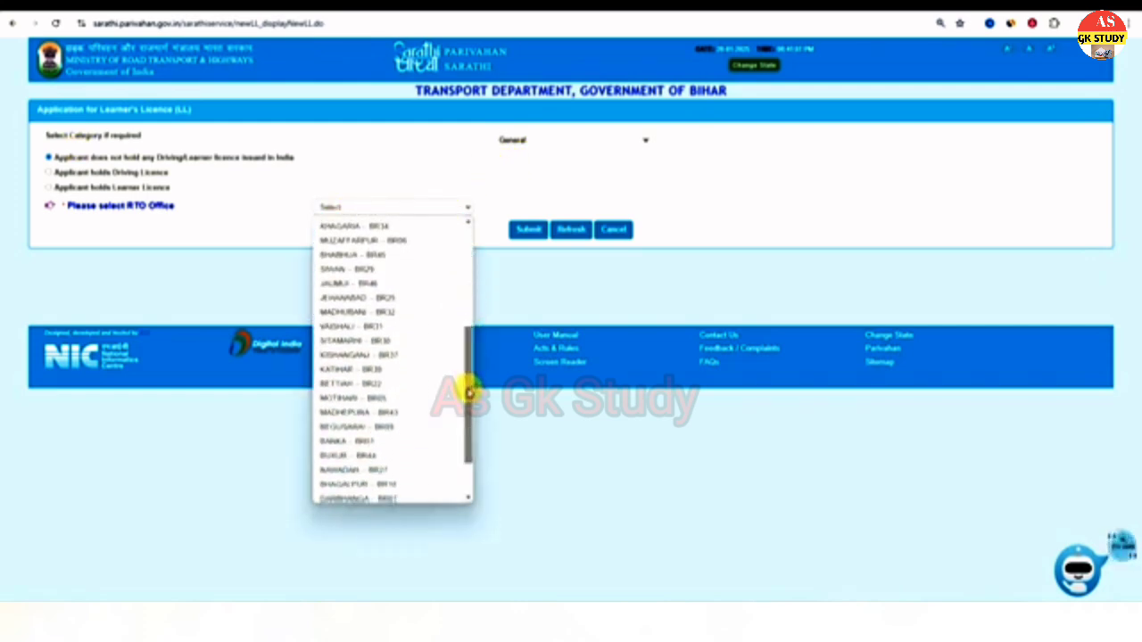
{"action": "left_click", "coordinate": [400, 340]}
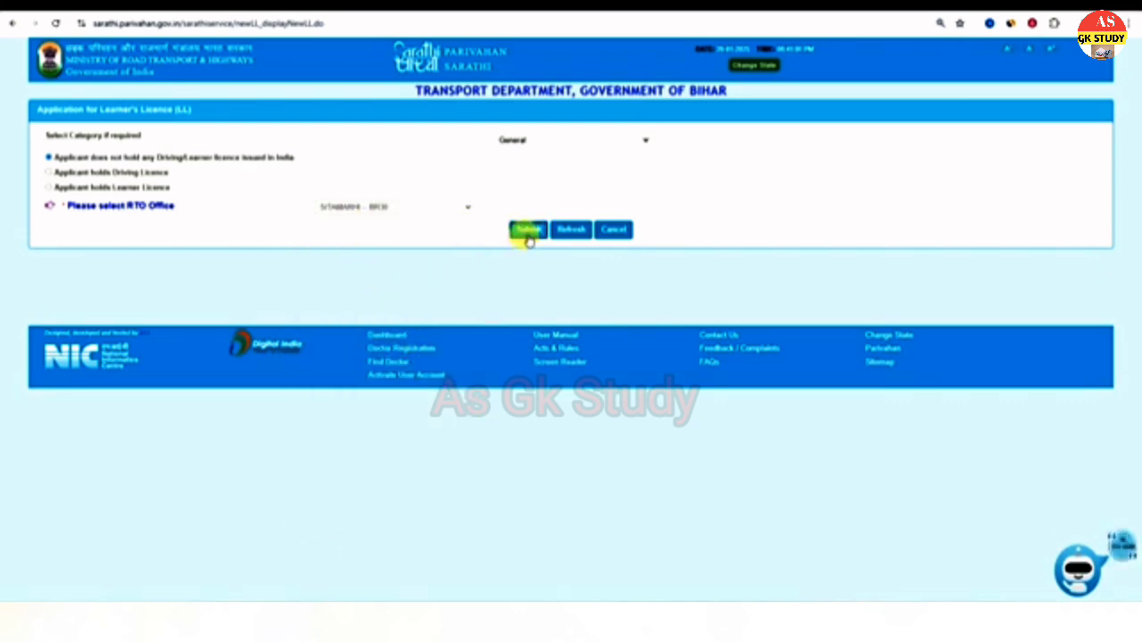
{"action": "left_click", "coordinate": [528, 230]}
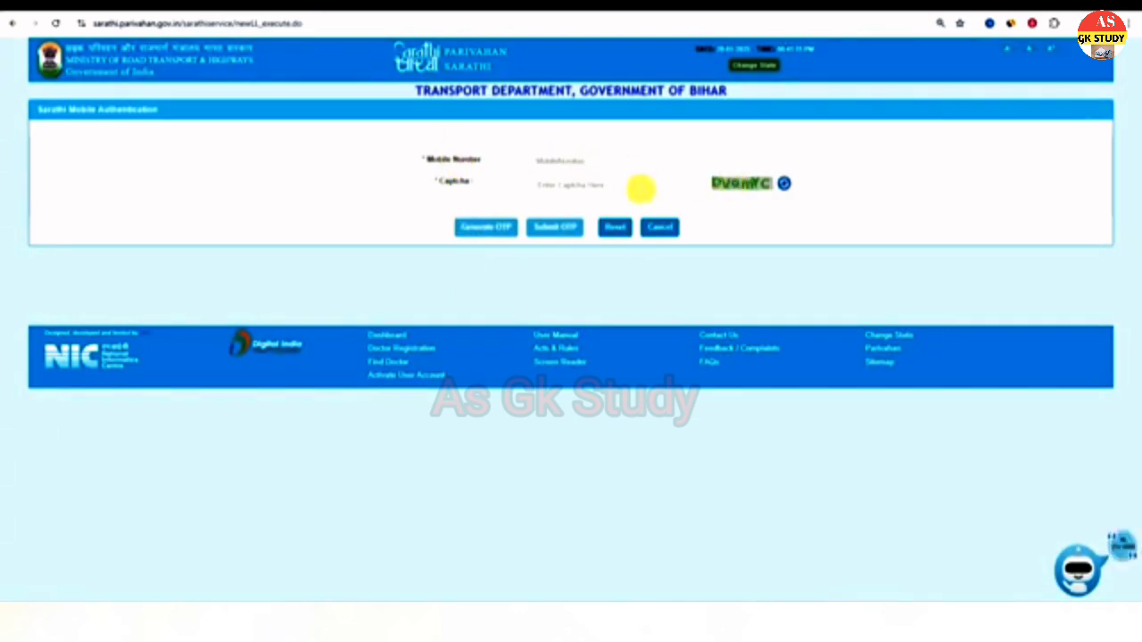
Step: Refresh the captcha, generate an OTP for the applicant's mobile number, and submit the received OTP with the captcha
{"action": "left_click", "coordinate": [785, 183]}
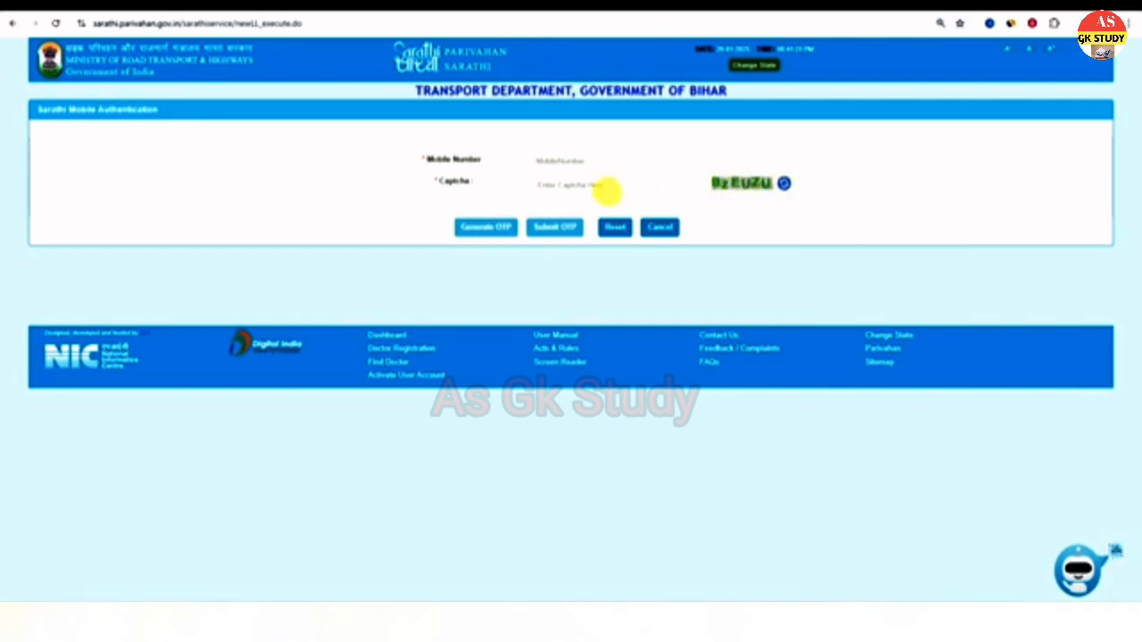
{"action": "left_click", "coordinate": [486, 229]}
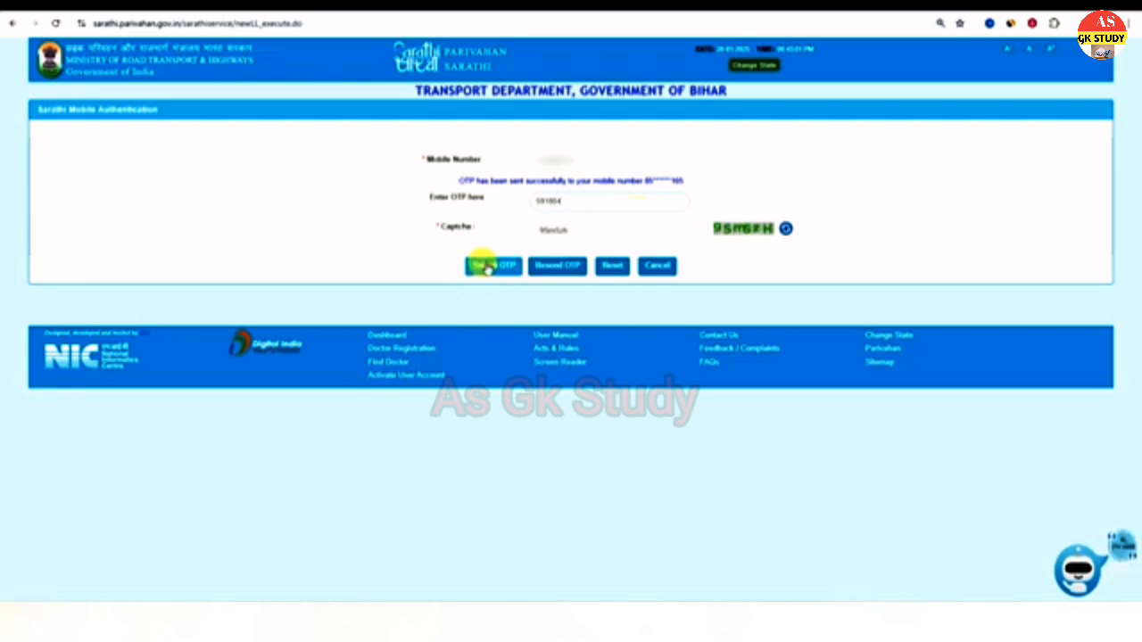
{"action": "left_click", "coordinate": [485, 266]}
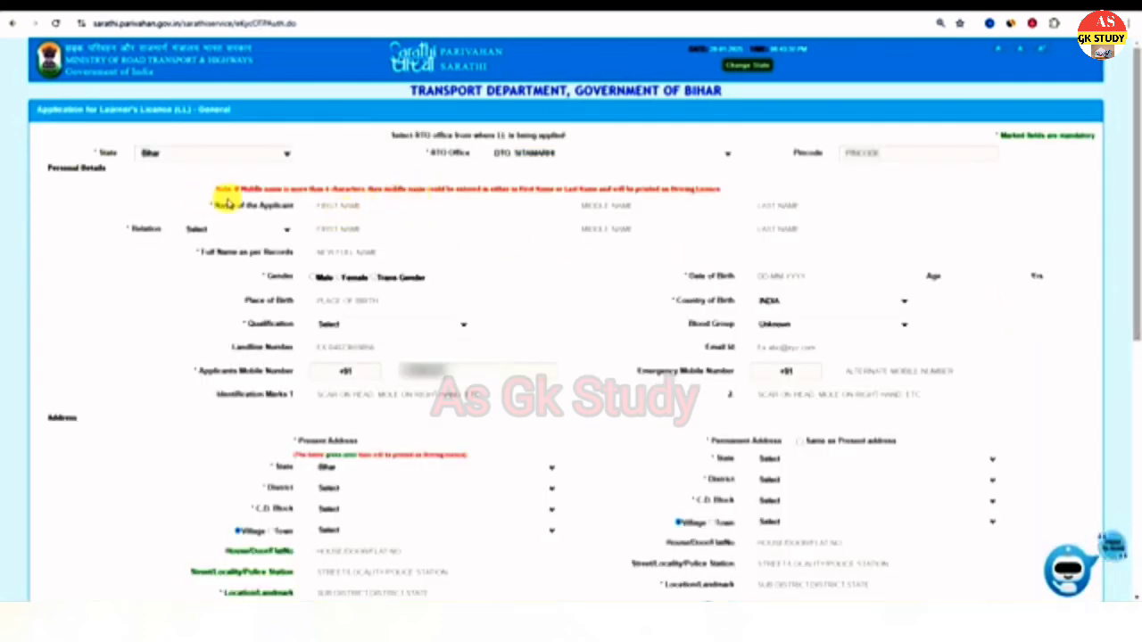
Step: Set the relation to Father and the applicant's gender to Male in the personal details
{"action": "scroll", "coordinate": [223, 192], "scroll_direction": "down", "scroll_amount": 3}
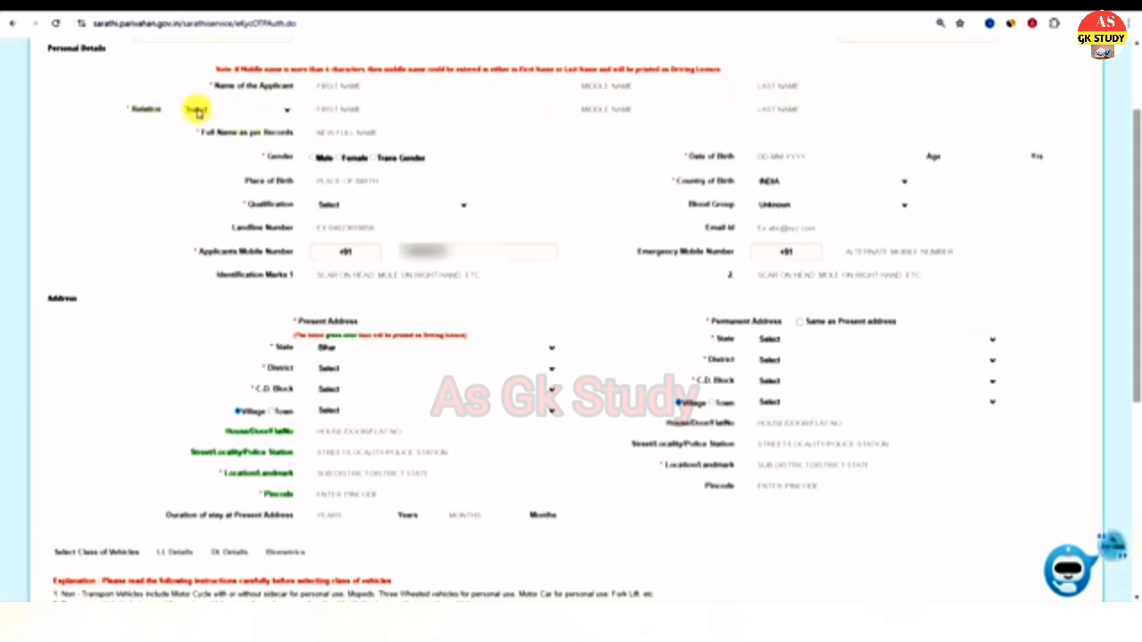
{"action": "left_click", "coordinate": [224, 110]}
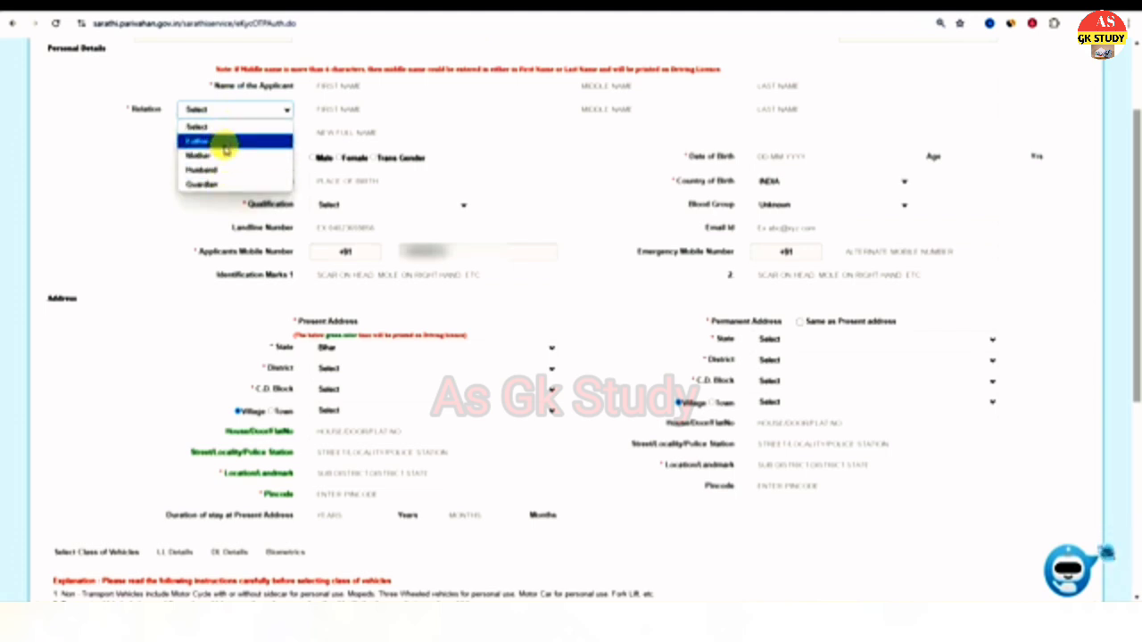
{"action": "left_click", "coordinate": [226, 149]}
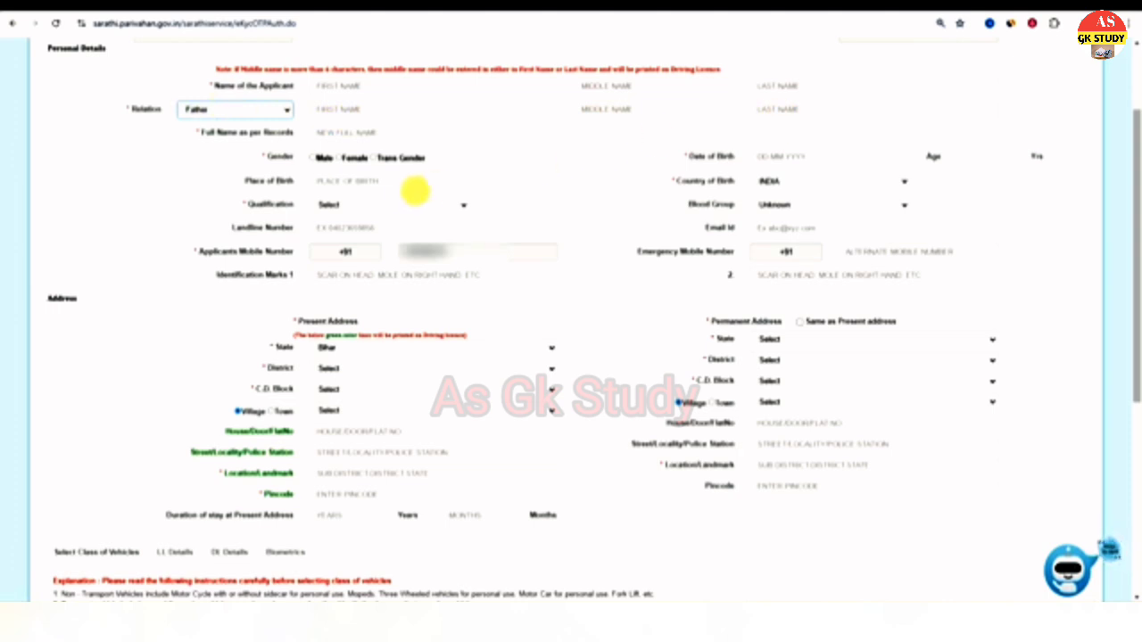
{"action": "left_click", "coordinate": [315, 159]}
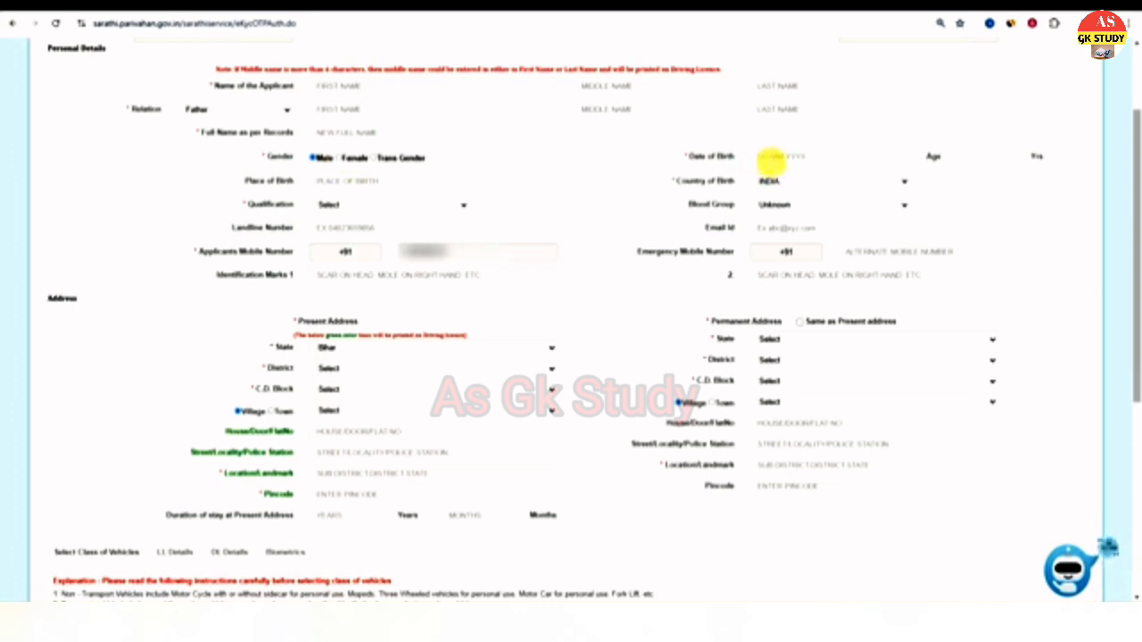
Step: Enter the applicant's date of birth by choosing its year, month and day in the calendar
{"action": "left_click", "coordinate": [773, 157]}
{"action": "left_click", "coordinate": [831, 178]}
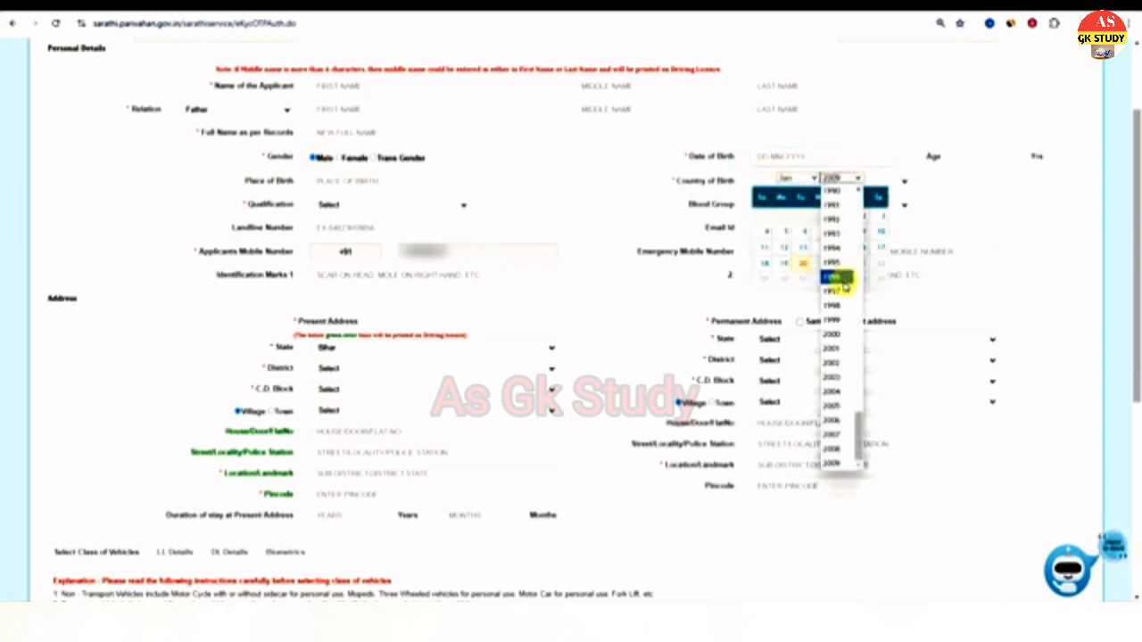
{"action": "left_click", "coordinate": [836, 306]}
{"action": "left_click", "coordinate": [797, 179]}
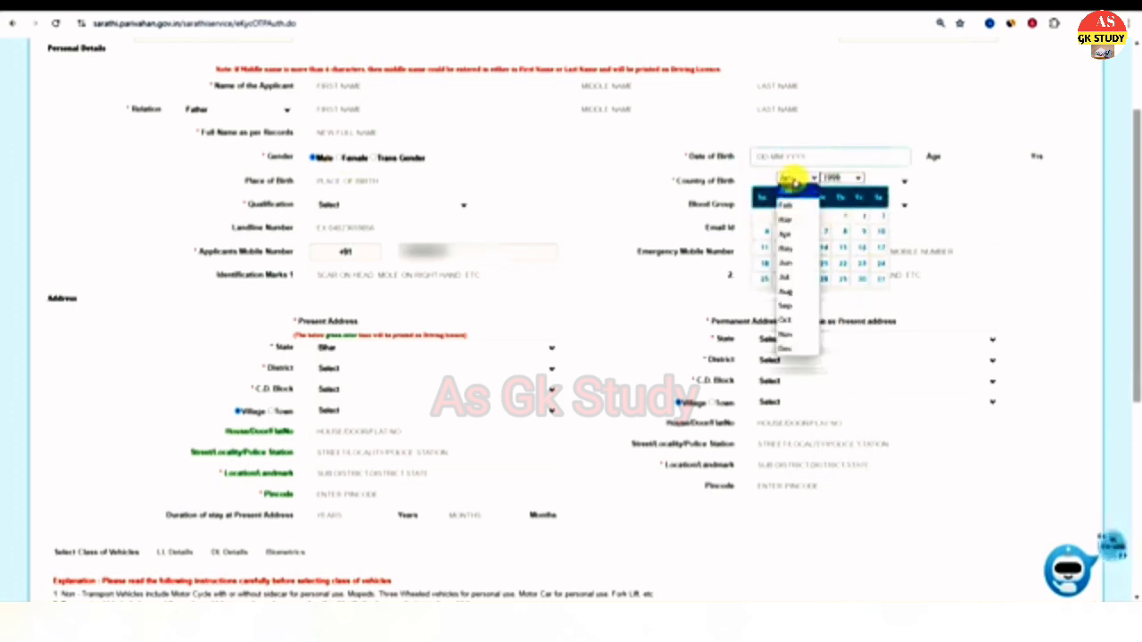
{"action": "left_click", "coordinate": [796, 203]}
{"action": "left_click", "coordinate": [841, 217]}
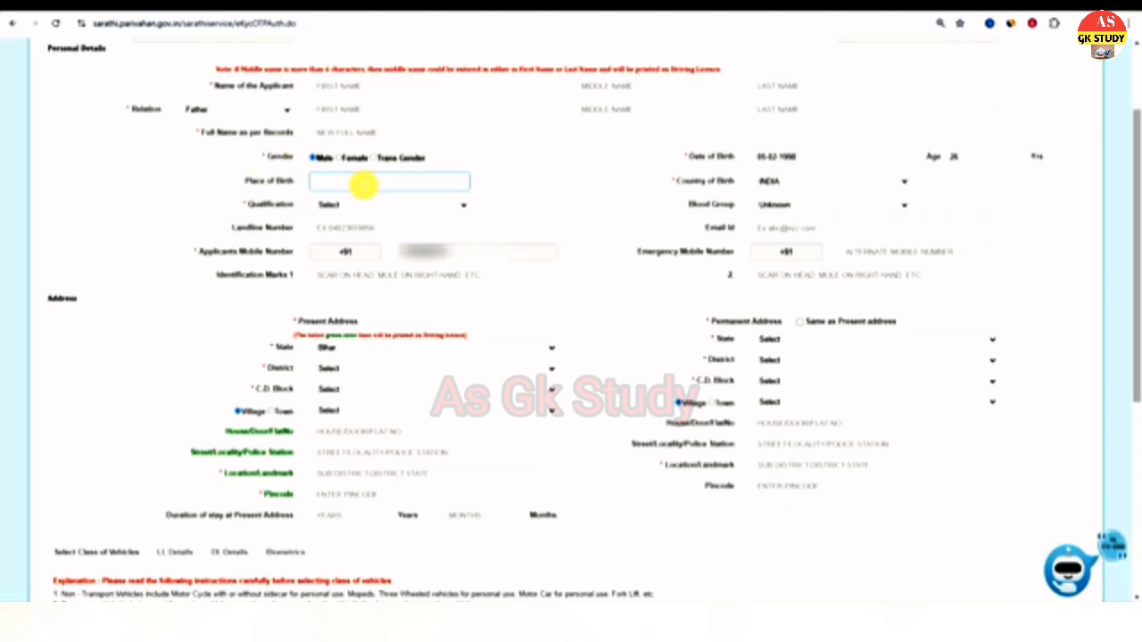
Step: Set the qualification to 8th Passed and the blood group to Unknown
{"action": "left_click", "coordinate": [355, 206]}
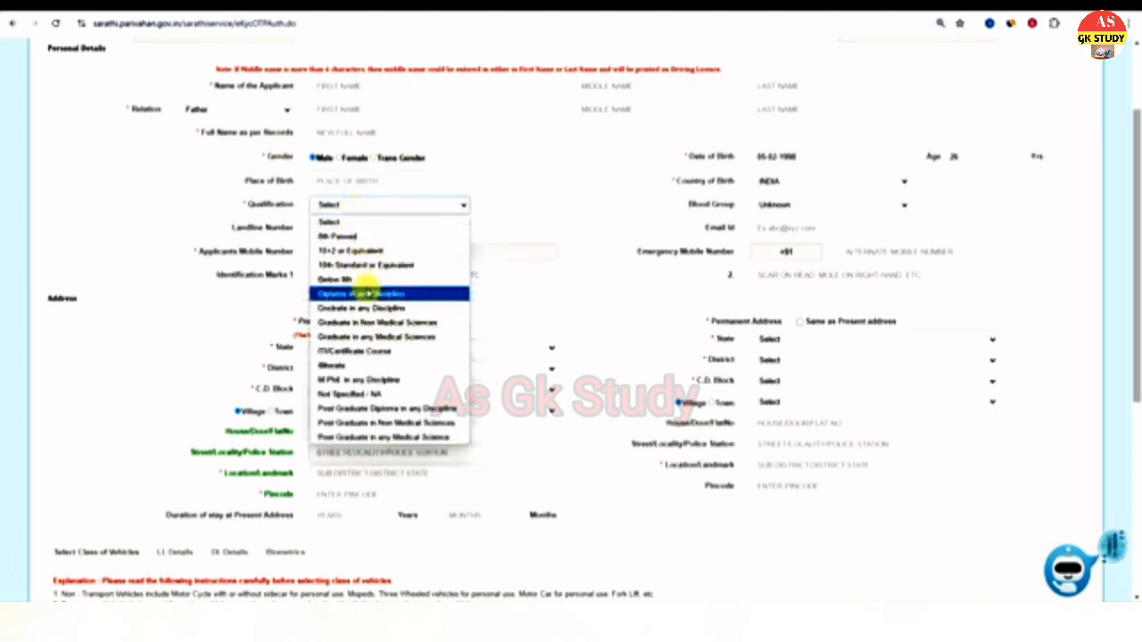
{"action": "left_click", "coordinate": [364, 238]}
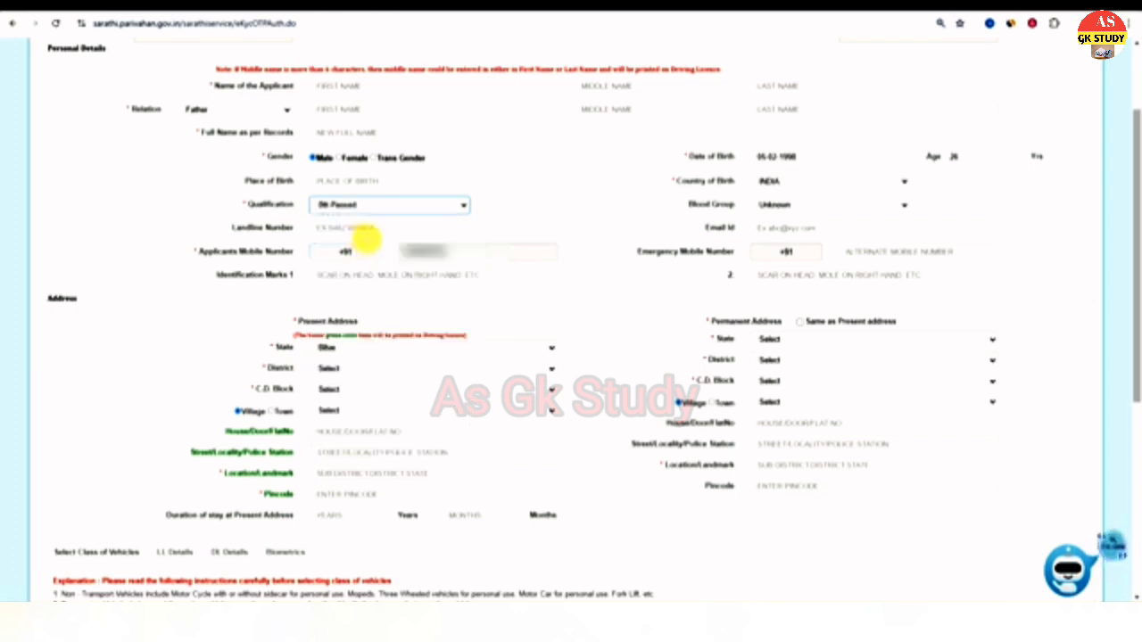
{"action": "left_click", "coordinate": [788, 207]}
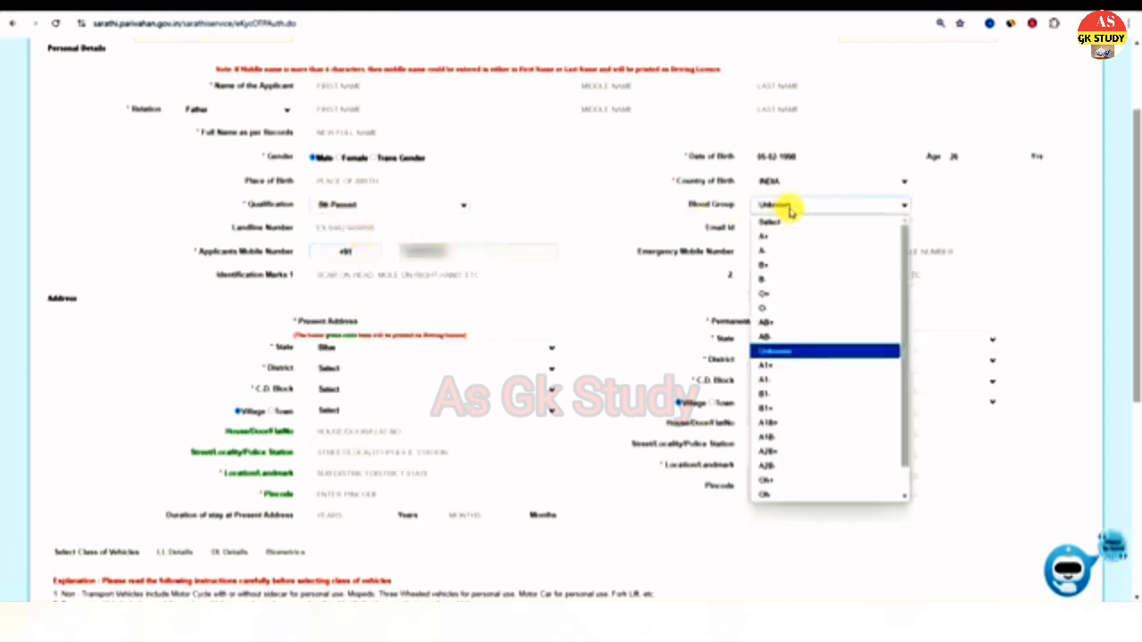
{"action": "left_click", "coordinate": [817, 352]}
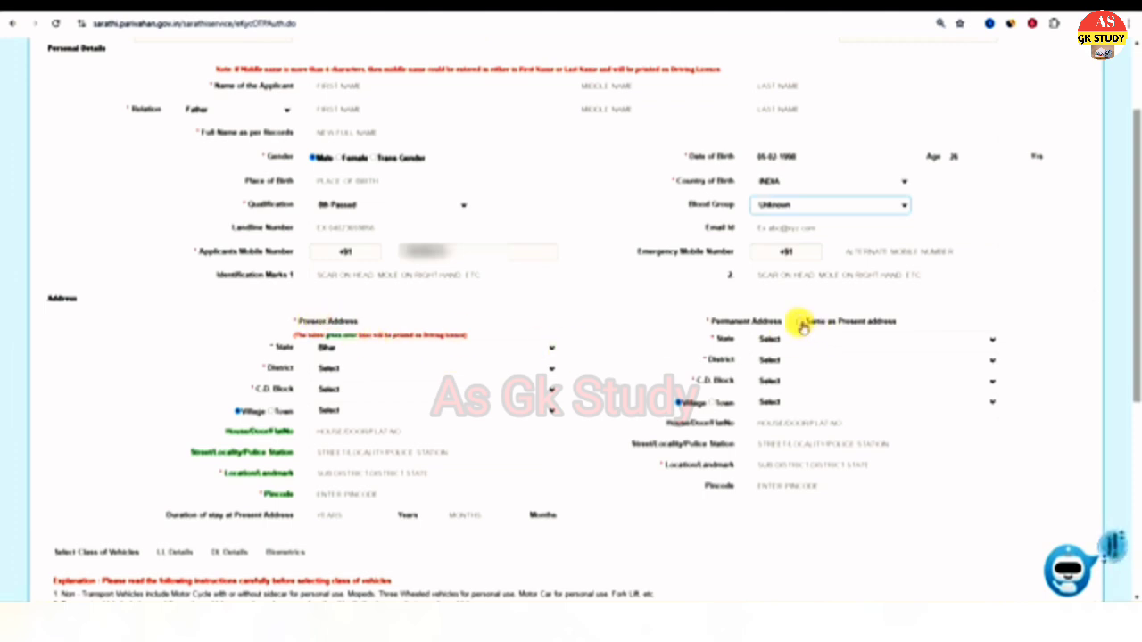
Step: Examine the district options for the present address and the class of vehicles and declaration sections
{"action": "left_click", "coordinate": [377, 369]}
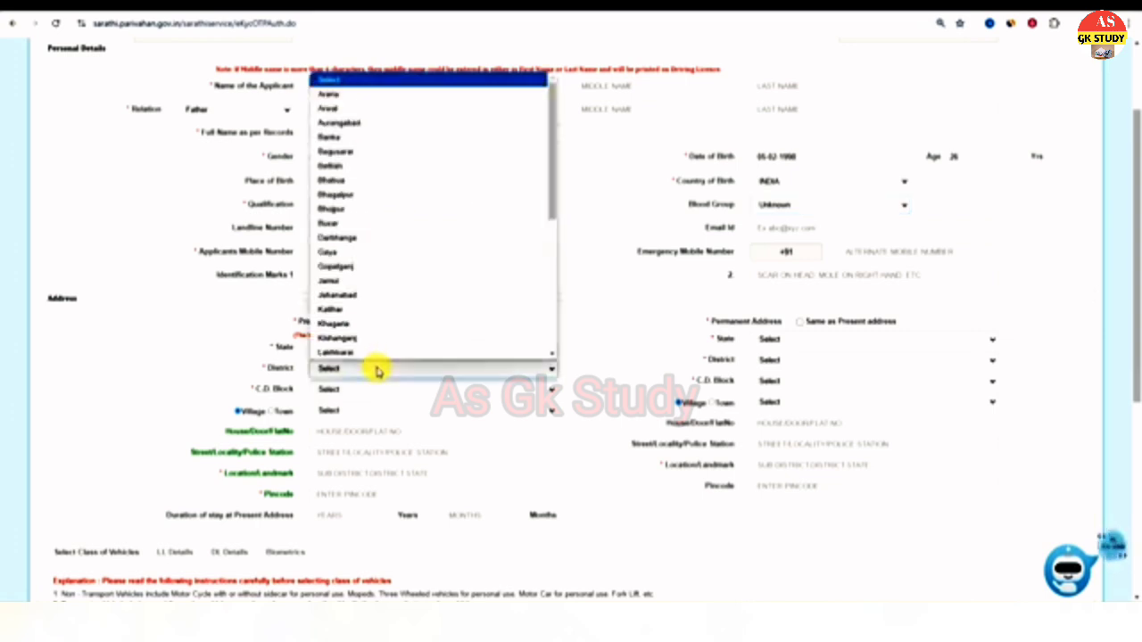
{"action": "left_click", "coordinate": [377, 369]}
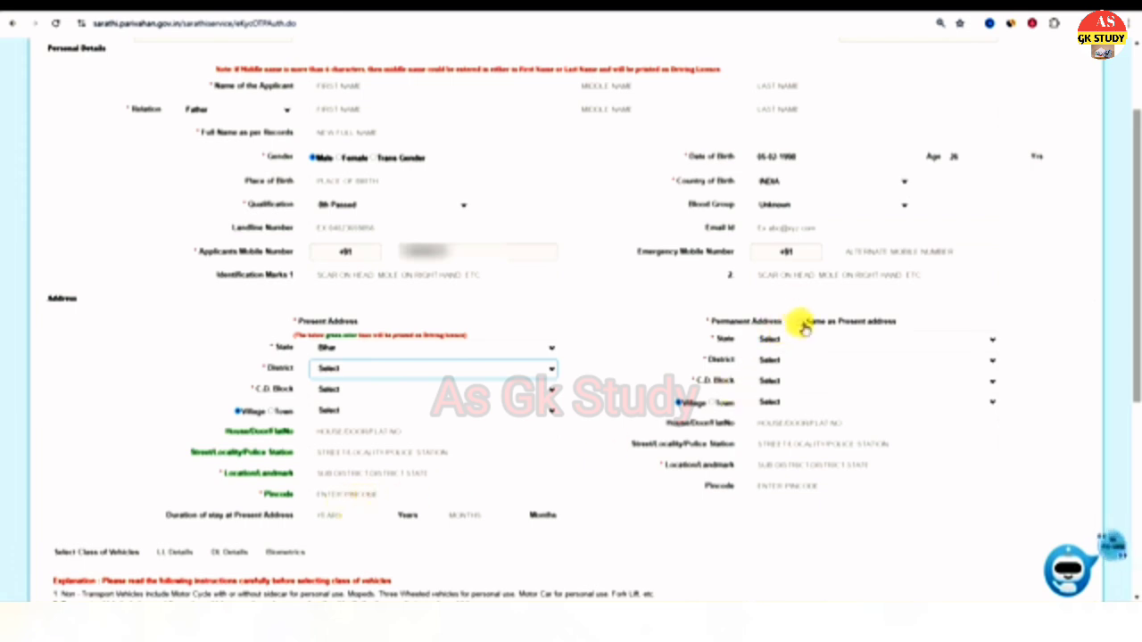
{"action": "scroll", "coordinate": [551, 457], "scroll_direction": "down", "scroll_amount": 1}
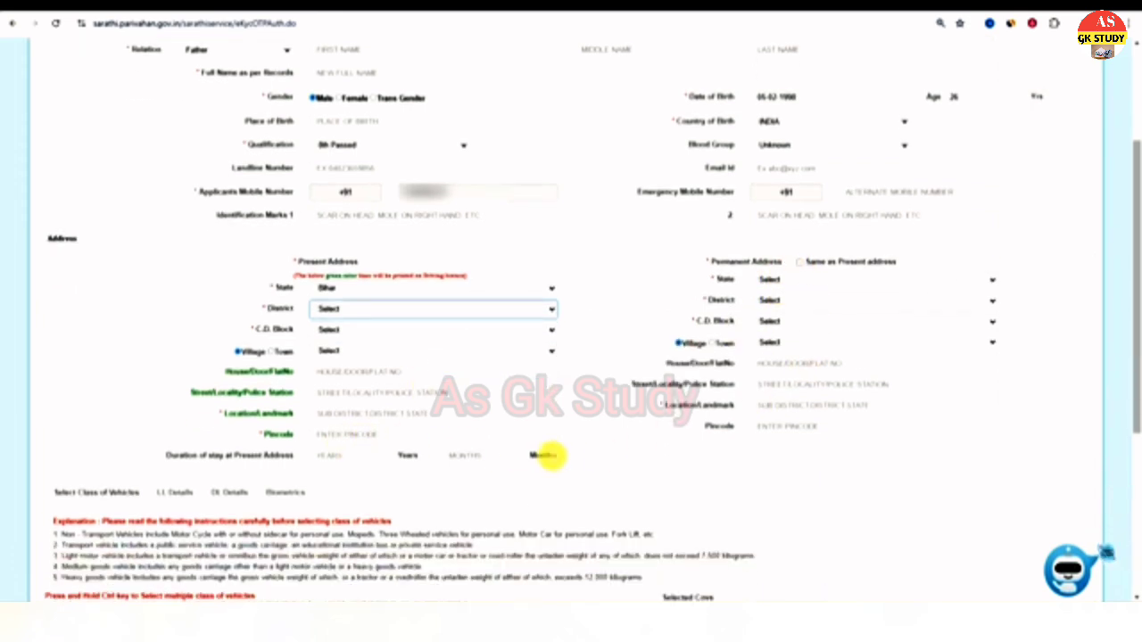
{"action": "scroll", "coordinate": [546, 455], "scroll_direction": "down", "scroll_amount": 4}
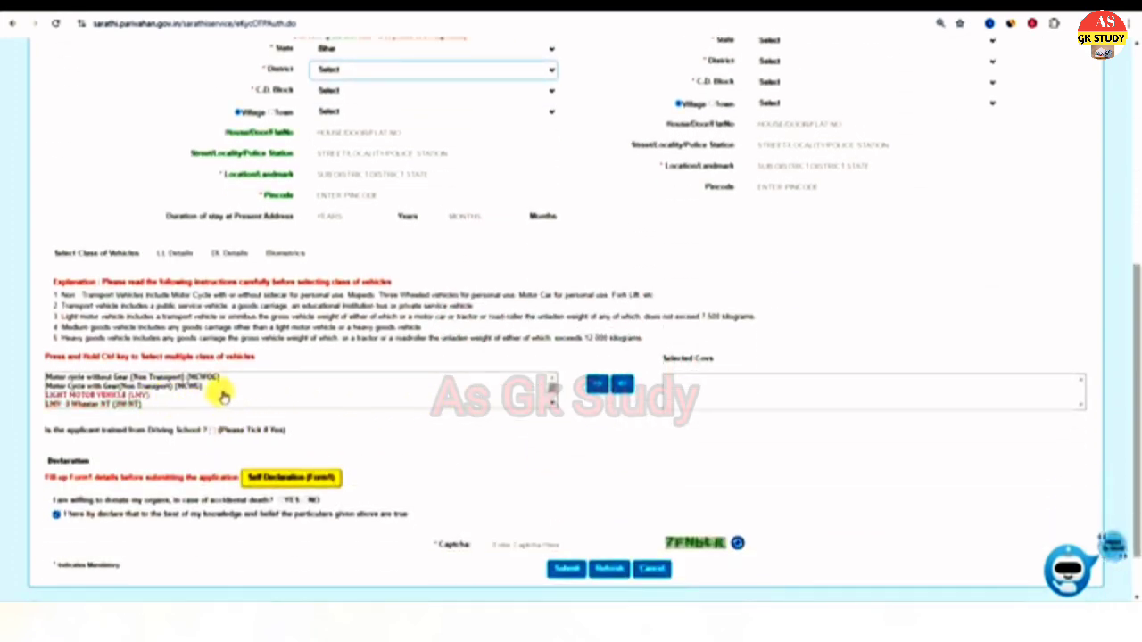
Step: Add Motor Cycle with Gear (Non Transport) (MCWG) and LIGHT MOTOR VEHICLE (LMV) to the selected classes of vehicles
{"action": "left_click", "coordinate": [116, 387]}
{"action": "left_click", "coordinate": [596, 383]}
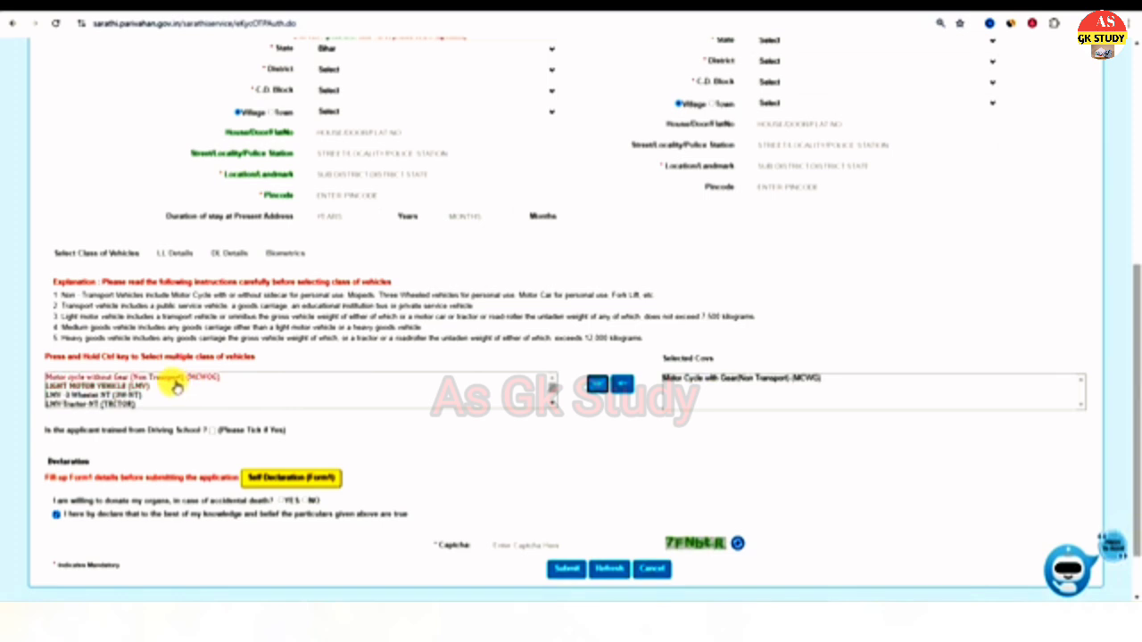
{"action": "left_click", "coordinate": [67, 387]}
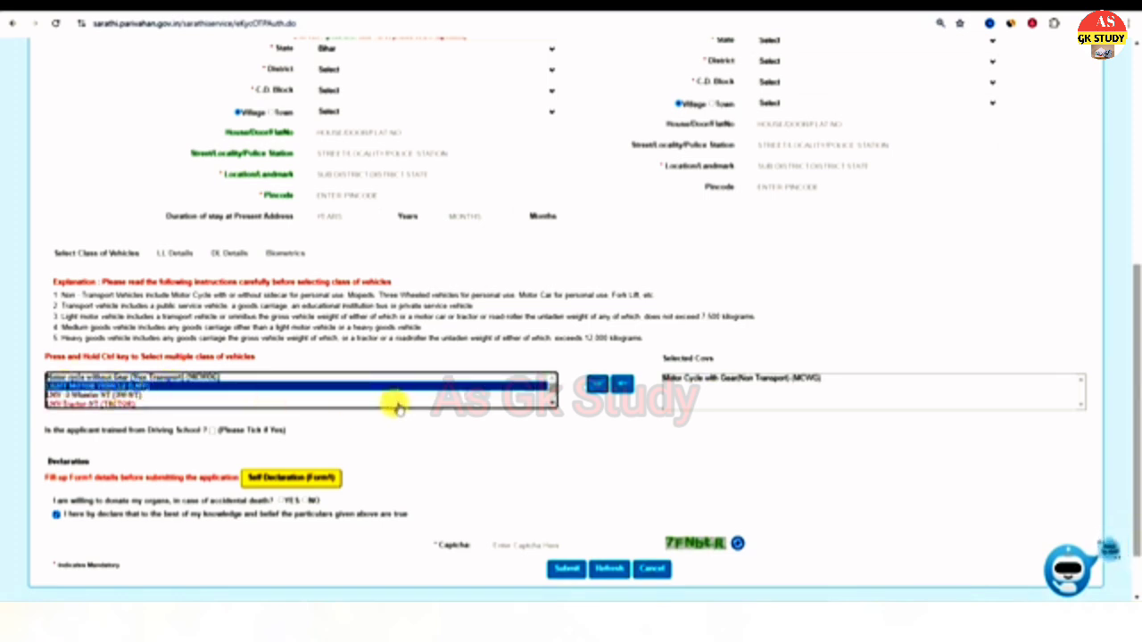
{"action": "left_click", "coordinate": [595, 384]}
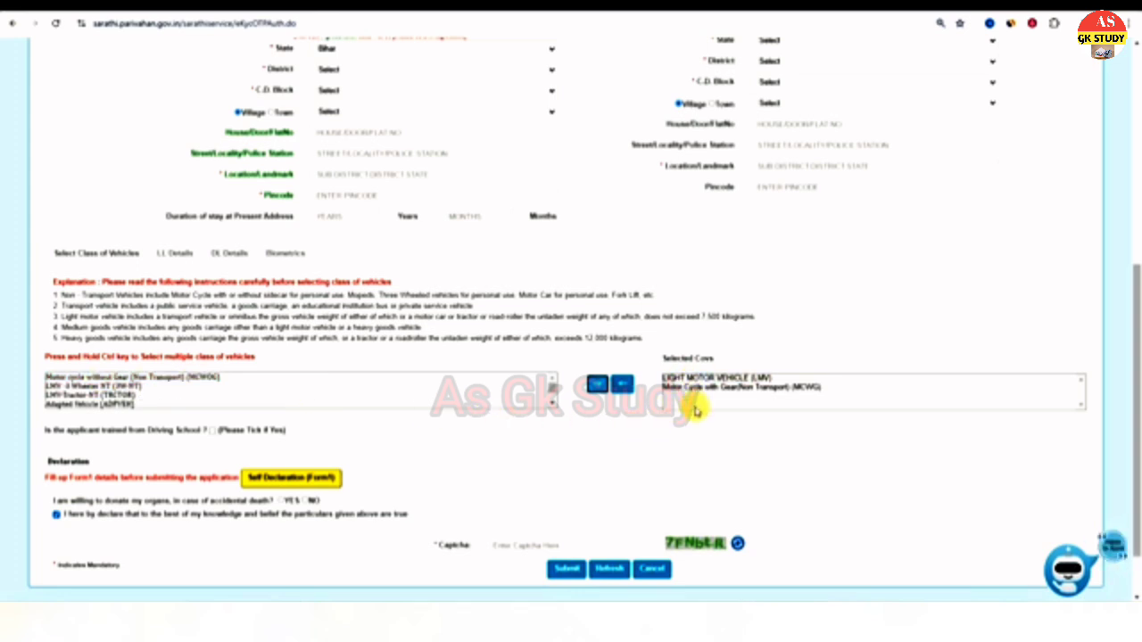
Step: Open the Form 1 self declaration and answer Yes to question (b) on distinguishing with each eye and No to all others
{"action": "scroll", "coordinate": [513, 425], "scroll_direction": "down", "scroll_amount": 1}
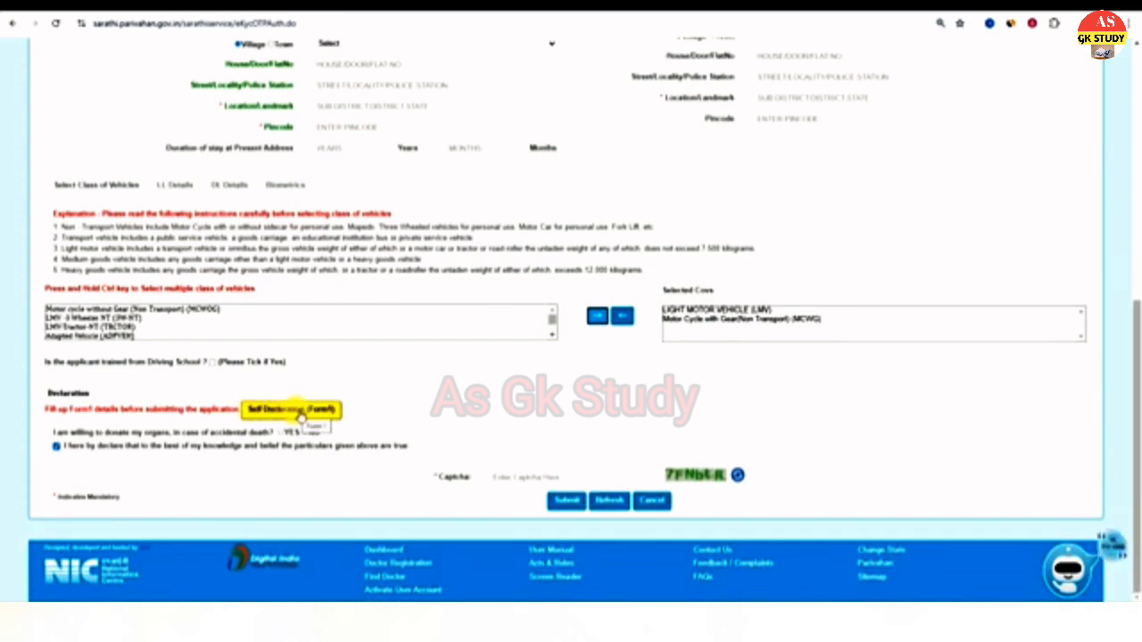
{"action": "left_click", "coordinate": [301, 410]}
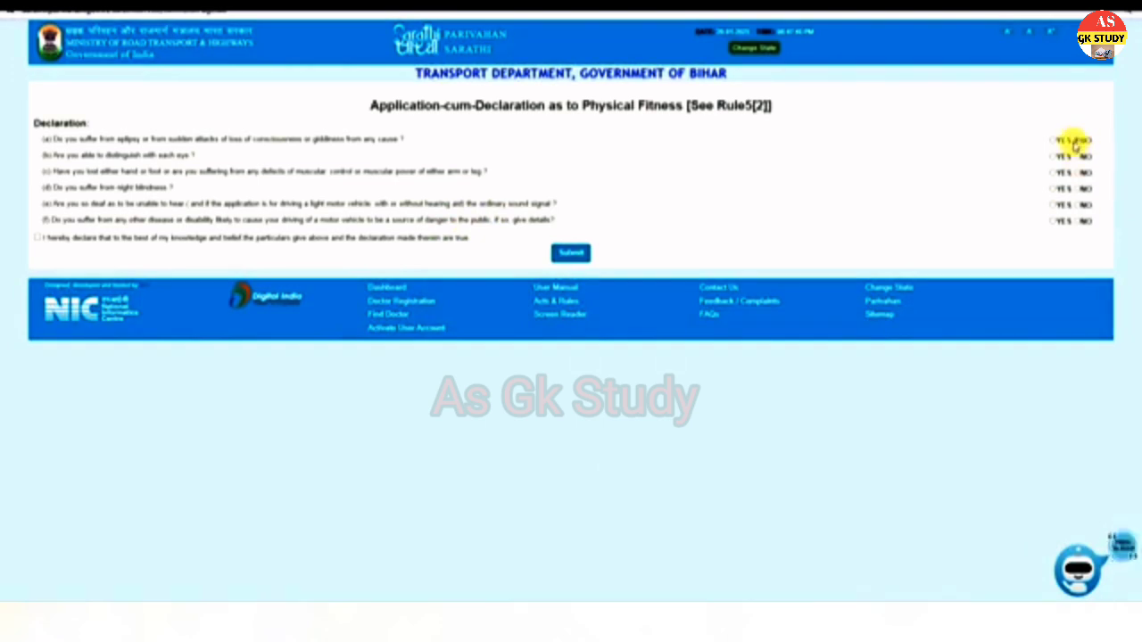
{"action": "left_click", "coordinate": [1077, 141]}
{"action": "left_click", "coordinate": [1054, 156]}
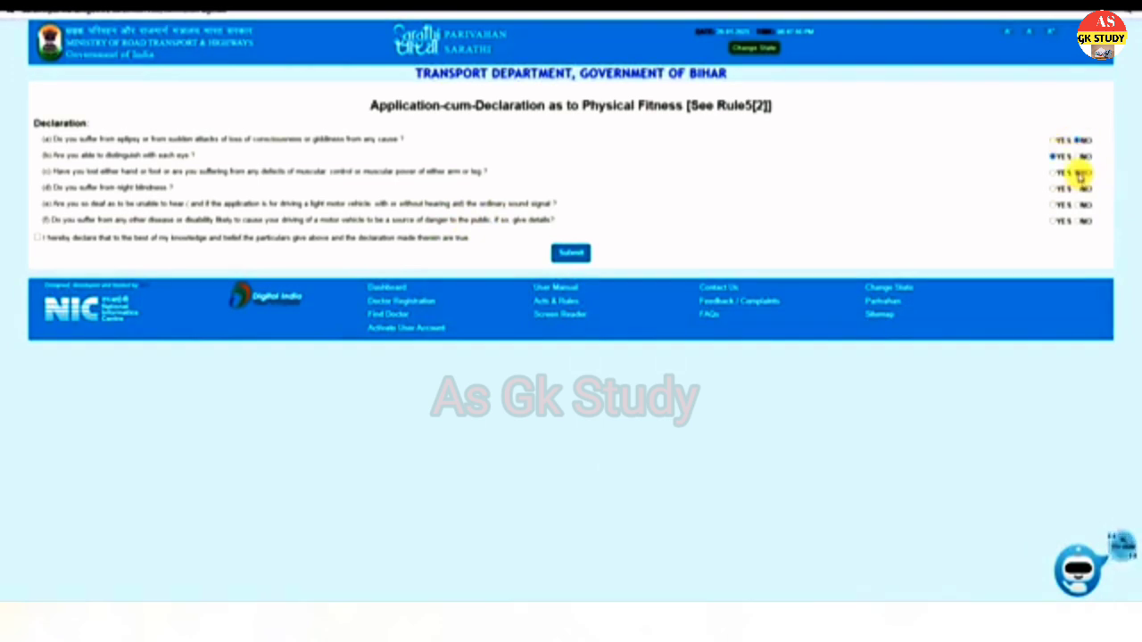
{"action": "left_click", "coordinate": [1079, 173]}
{"action": "left_click", "coordinate": [1078, 189]}
{"action": "left_click", "coordinate": [1079, 205]}
{"action": "left_click", "coordinate": [1079, 220]}
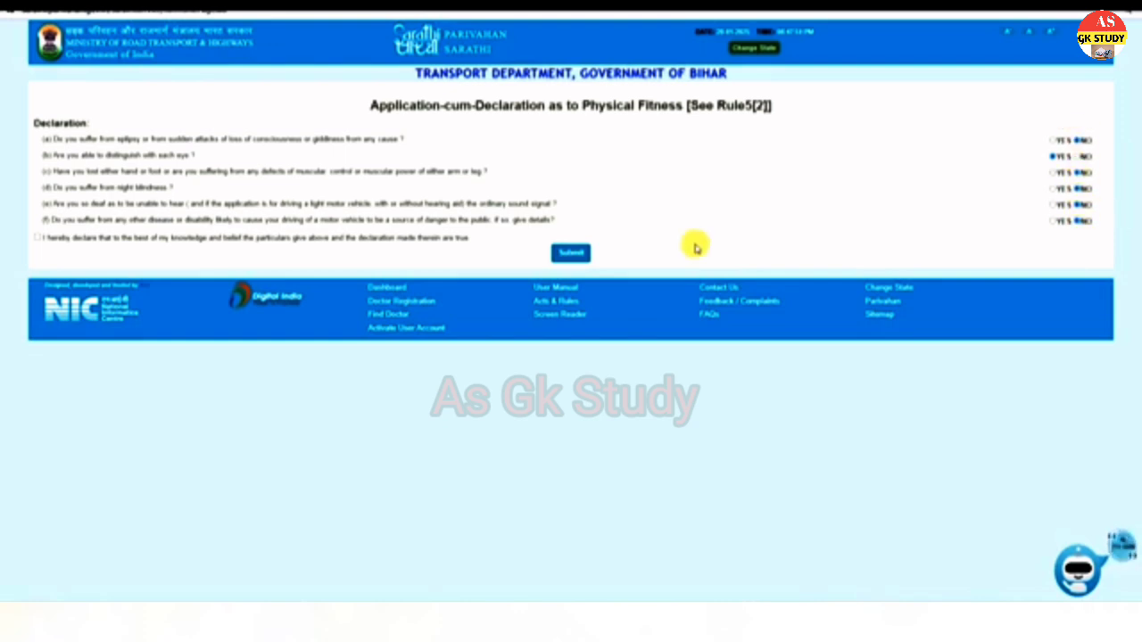
Step: Declare the physical fitness particulars to be true, submit the self declaration and return to the application form
{"action": "left_click", "coordinate": [39, 237]}
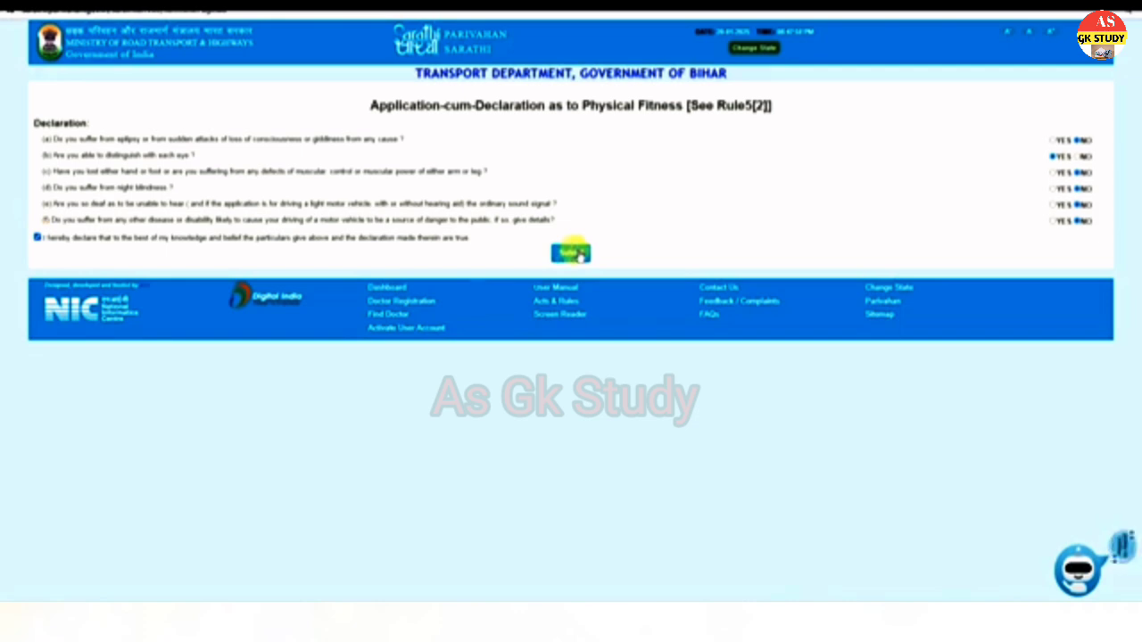
{"action": "left_click", "coordinate": [573, 254]}
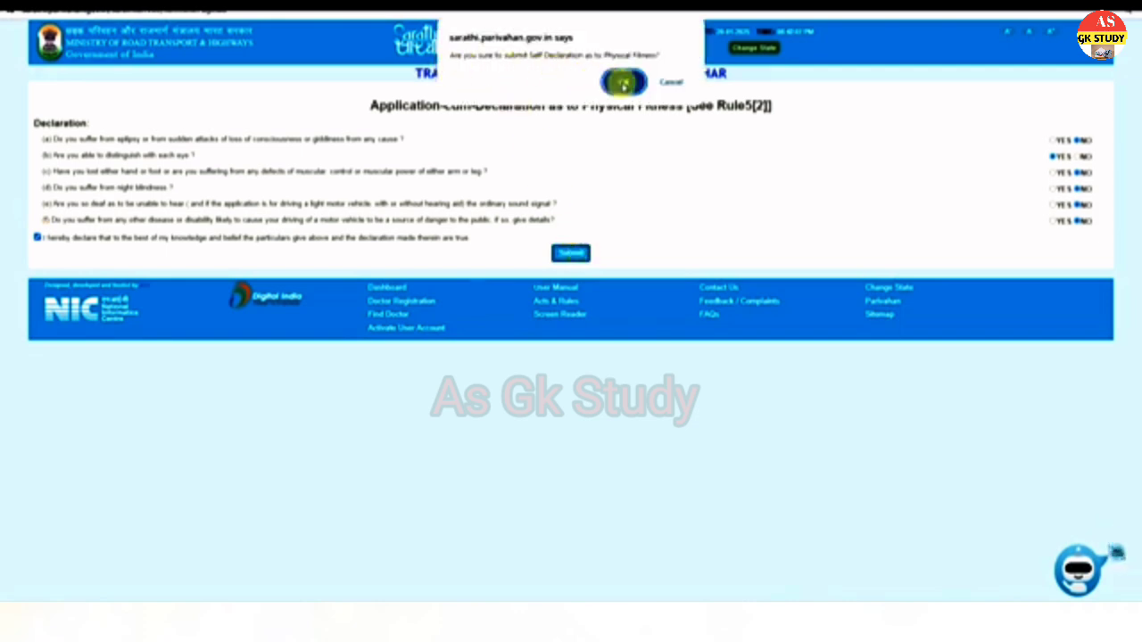
{"action": "left_click", "coordinate": [624, 83]}
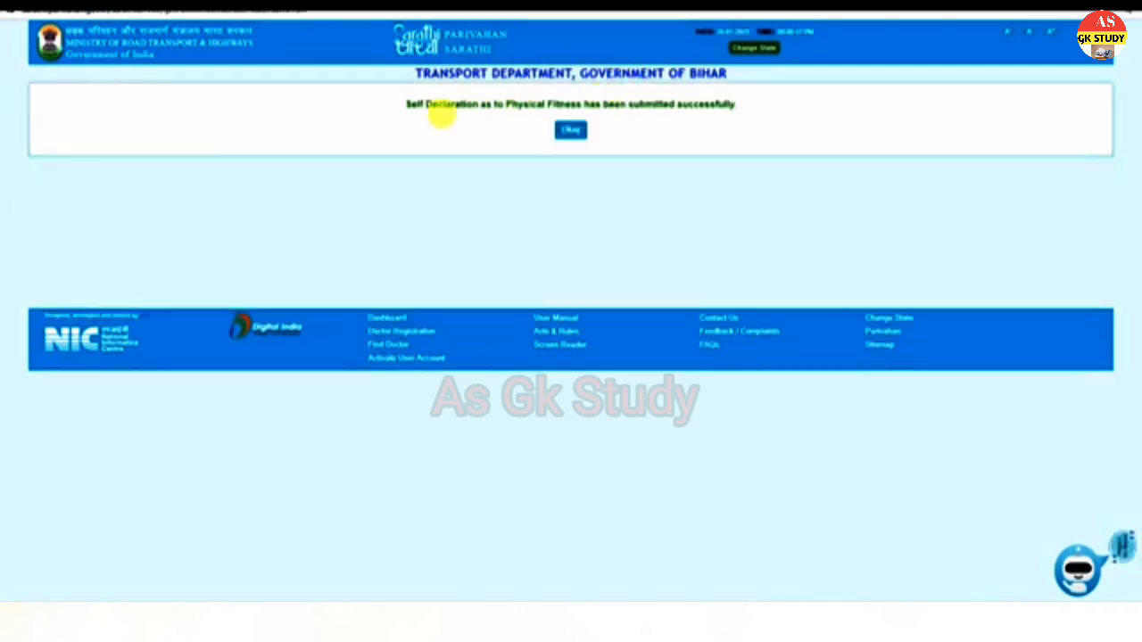
{"action": "left_click", "coordinate": [572, 132]}
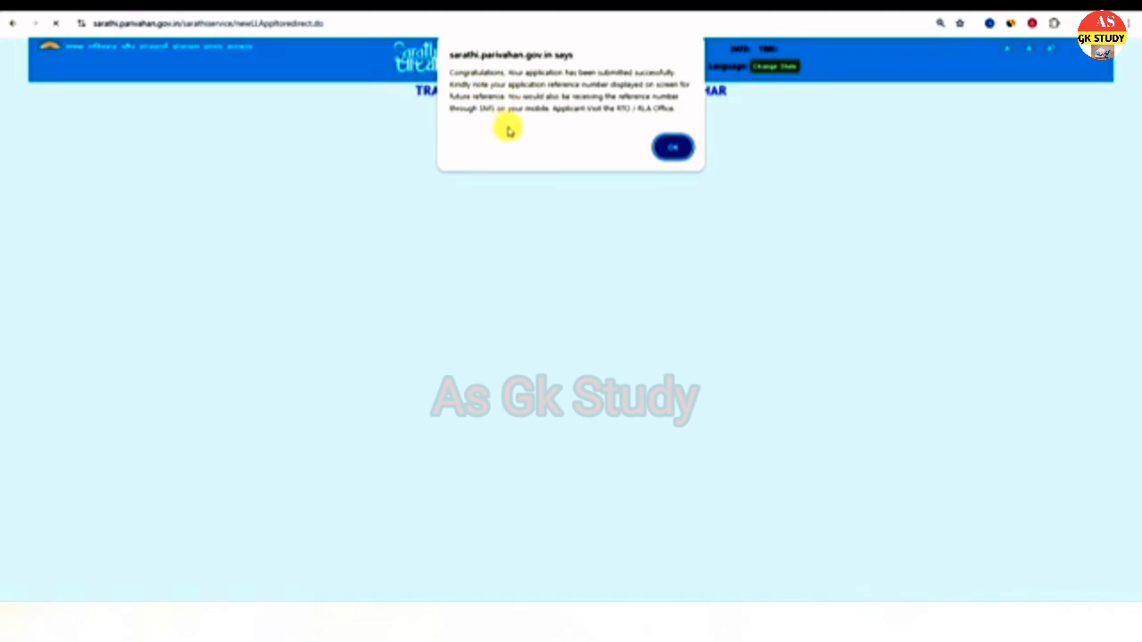
Step: Acknowledge the application submission, open the application's status and proceed to its Upload Documents stage
{"action": "left_click", "coordinate": [671, 149]}
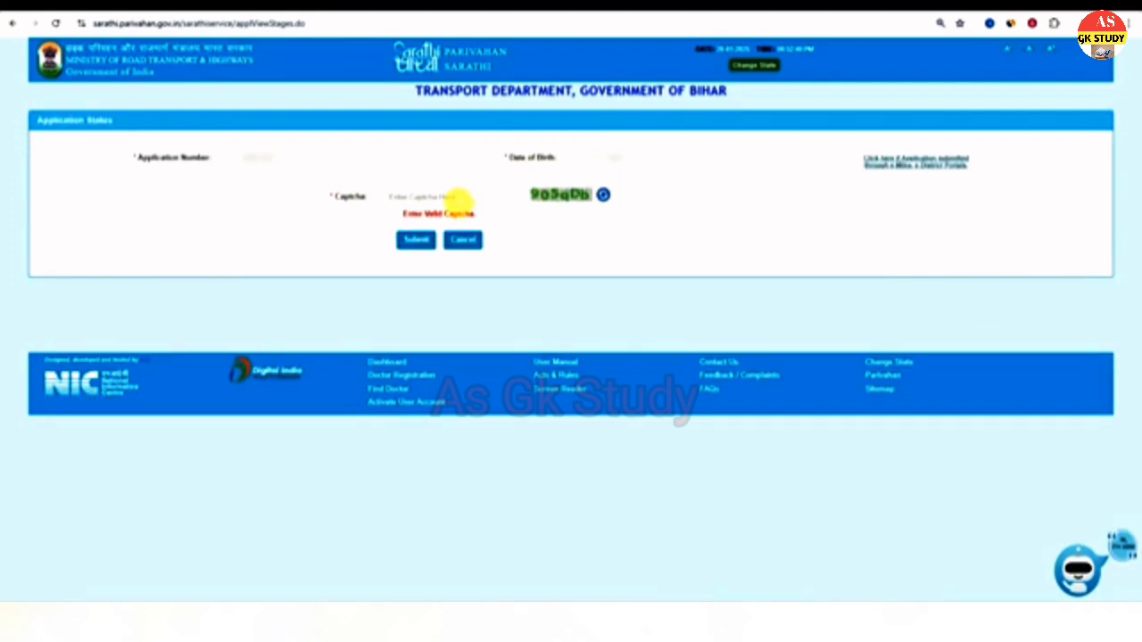
{"action": "left_click", "coordinate": [418, 242]}
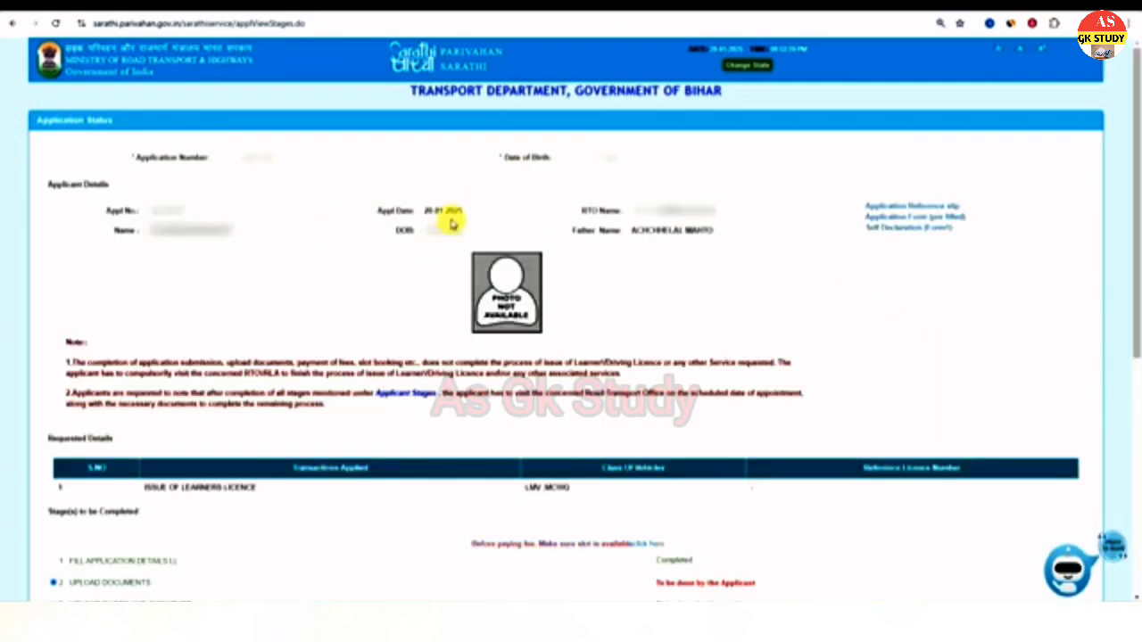
{"action": "scroll", "coordinate": [671, 324], "scroll_direction": "down", "scroll_amount": 2}
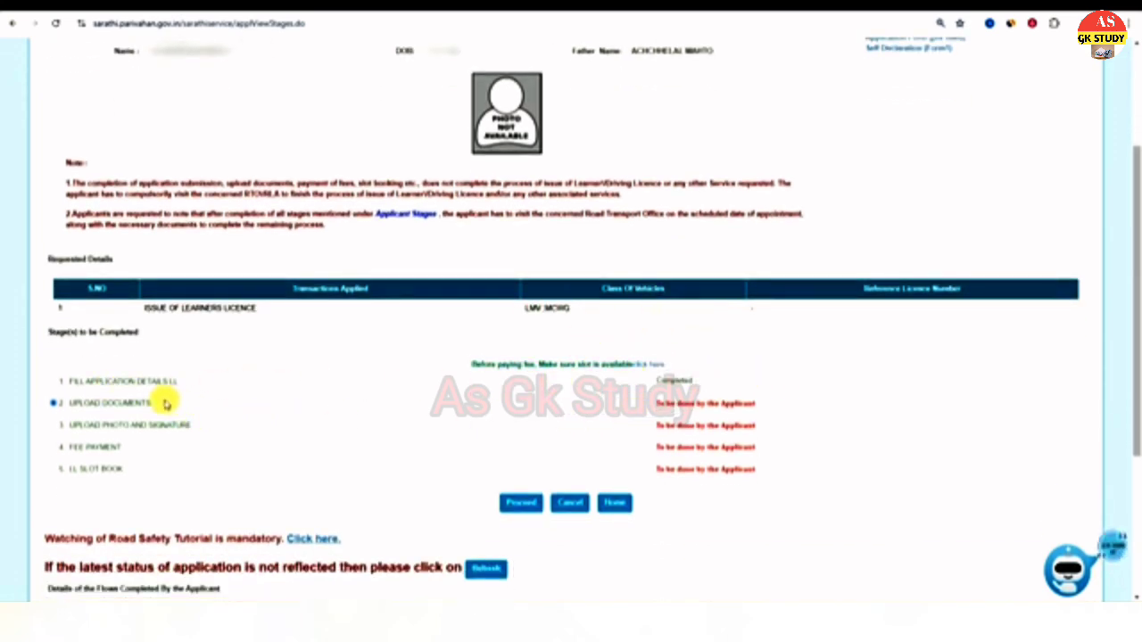
{"action": "left_click", "coordinate": [523, 505]}
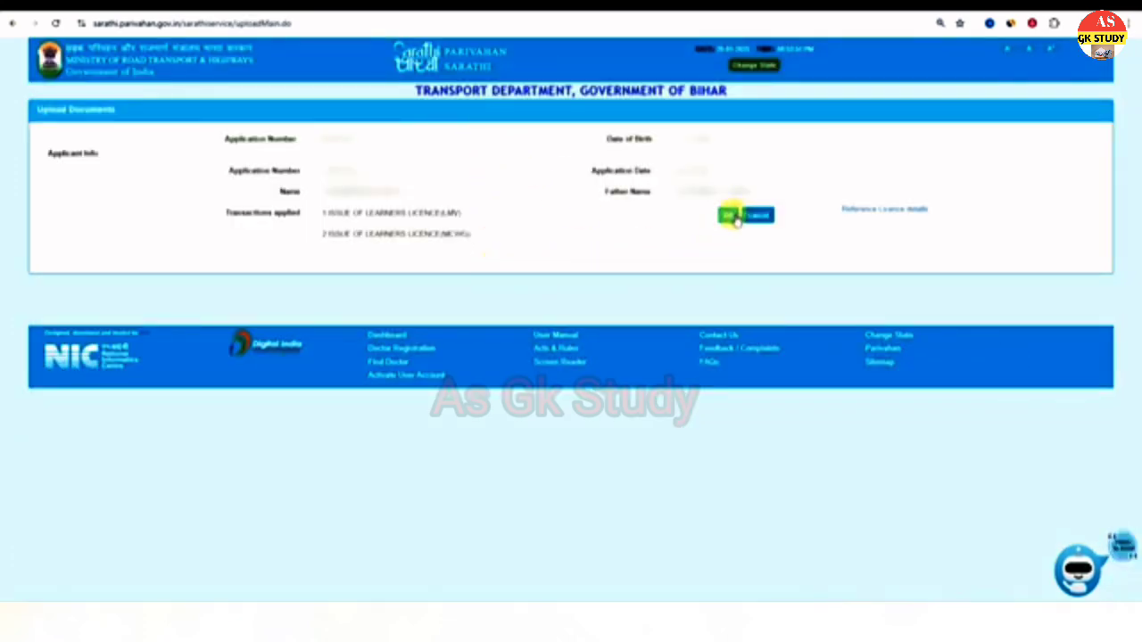
{"action": "left_click", "coordinate": [728, 216]}
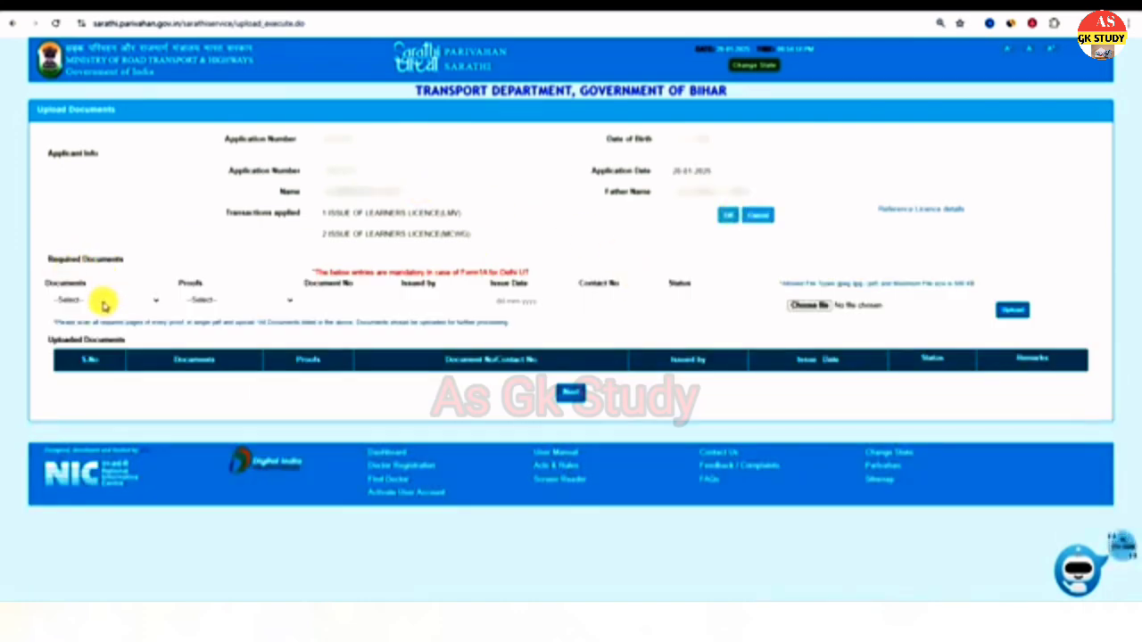
Step: Upload the Age Proof document with PAN Card as the proof
{"action": "left_click", "coordinate": [85, 299]}
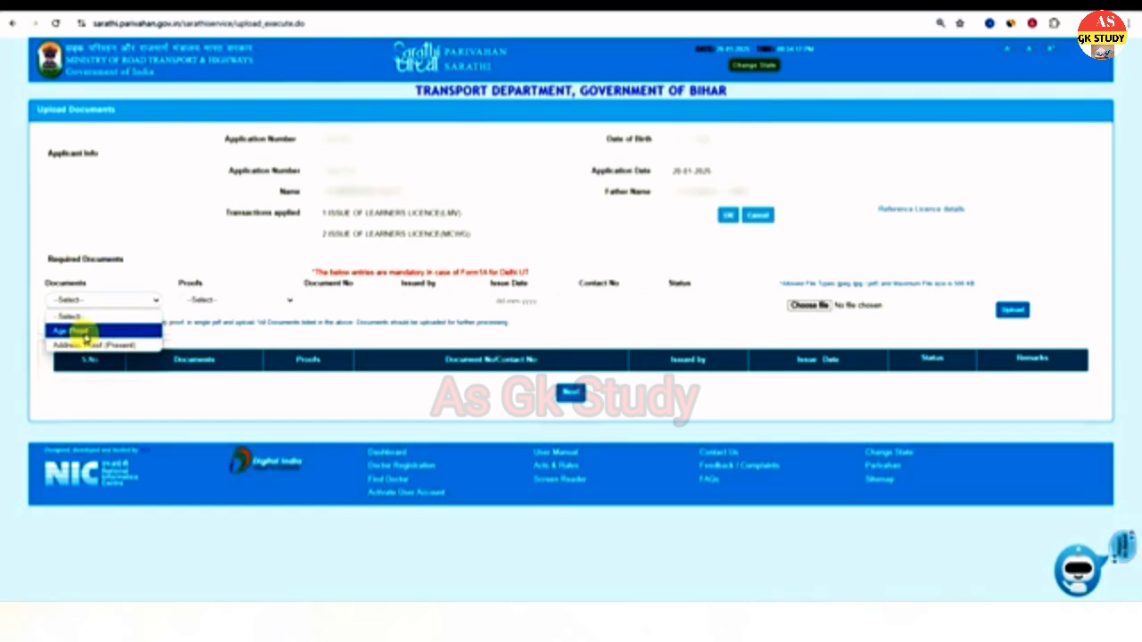
{"action": "left_click", "coordinate": [85, 336]}
{"action": "left_click", "coordinate": [222, 302]}
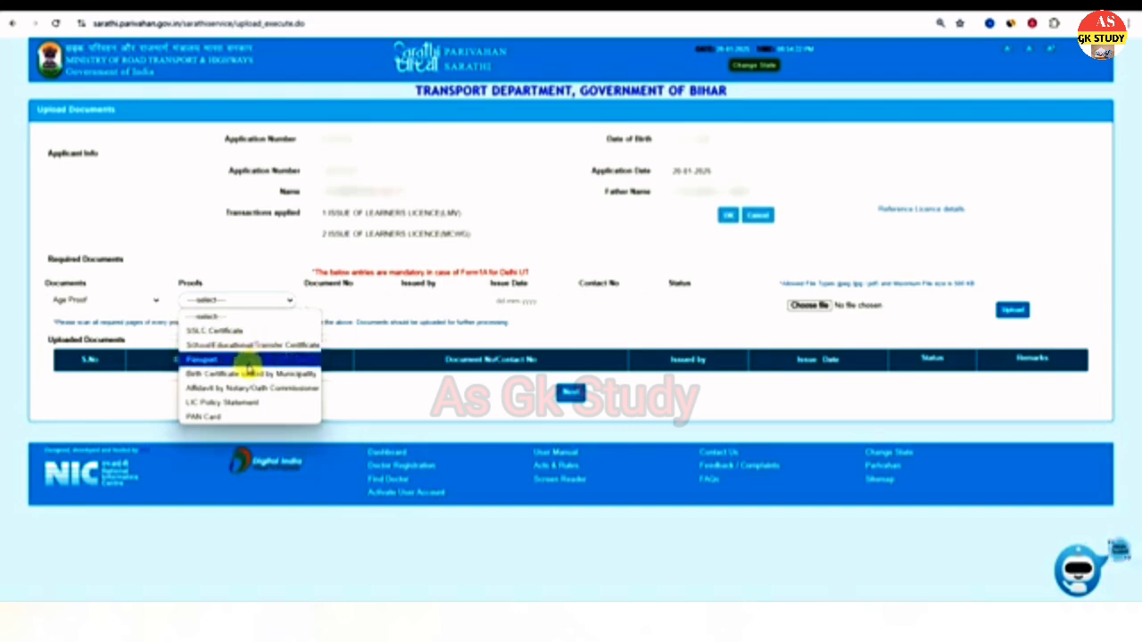
{"action": "left_click", "coordinate": [237, 417]}
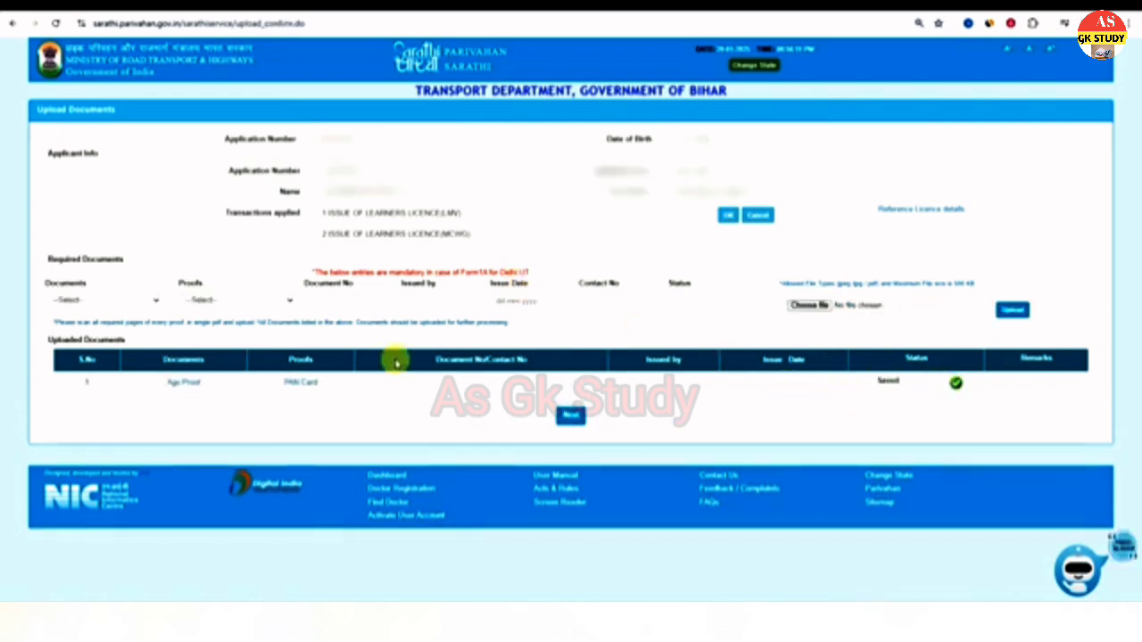
Step: Upload the Address Proof (Present) with Aadhar Card With DOB as the proof, and leave the document upload
{"action": "left_click", "coordinate": [122, 301]}
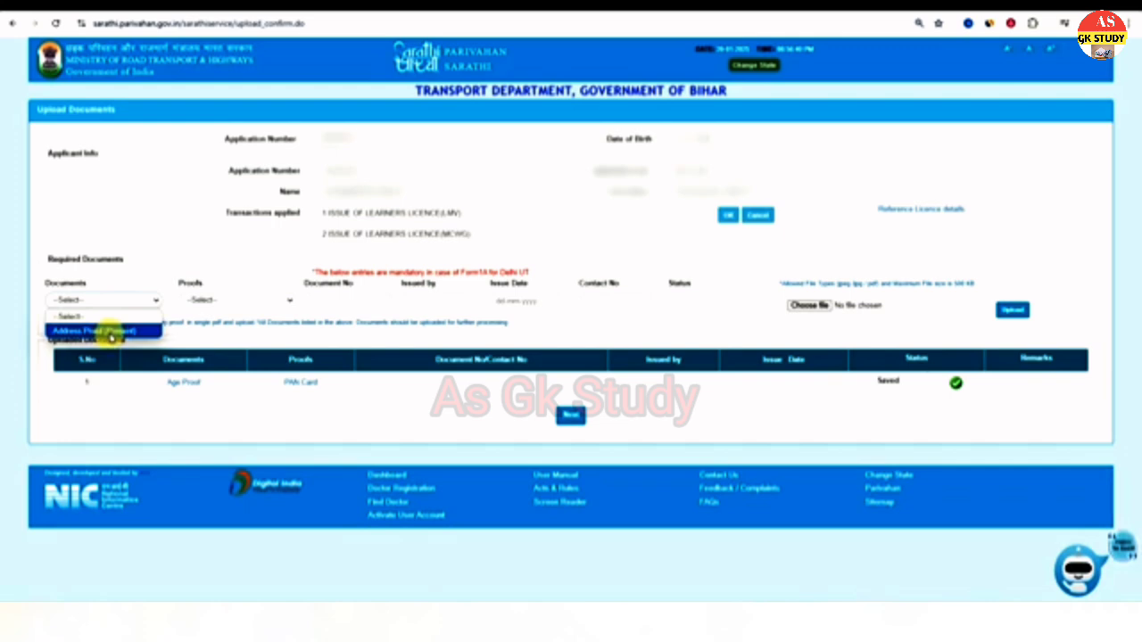
{"action": "left_click", "coordinate": [112, 334]}
{"action": "left_click", "coordinate": [235, 302]}
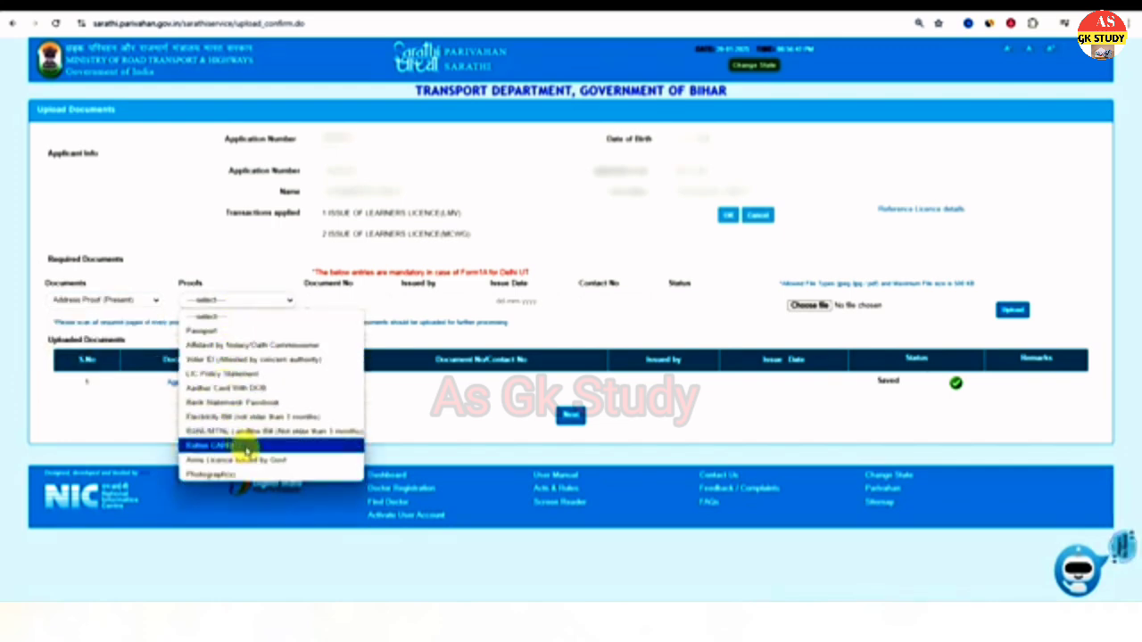
{"action": "left_click", "coordinate": [263, 392]}
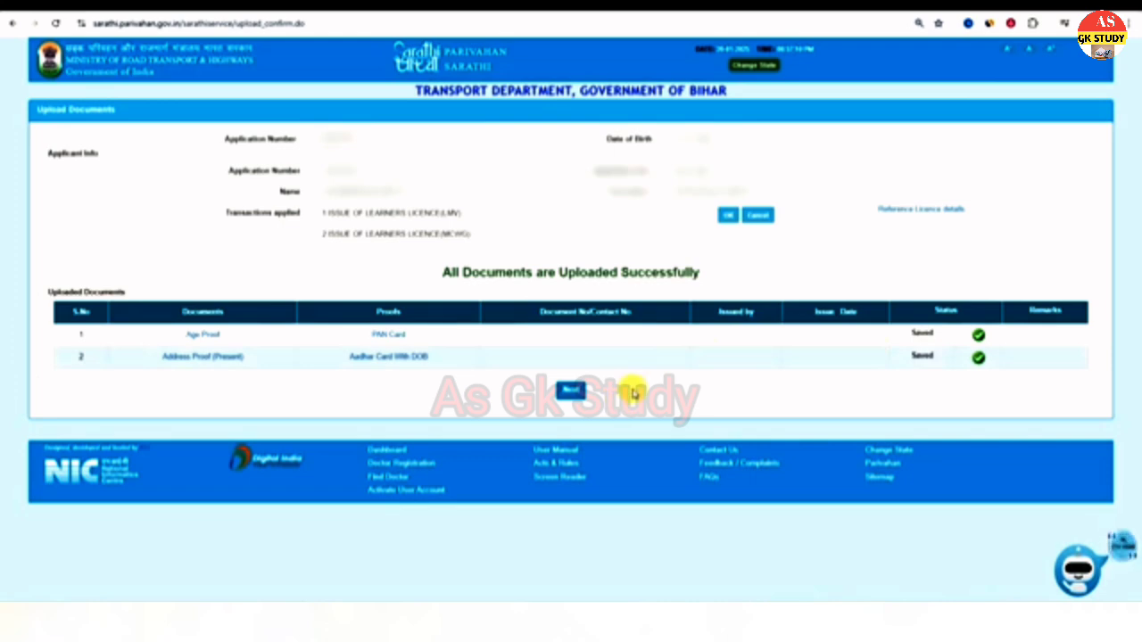
{"action": "left_click", "coordinate": [572, 394]}
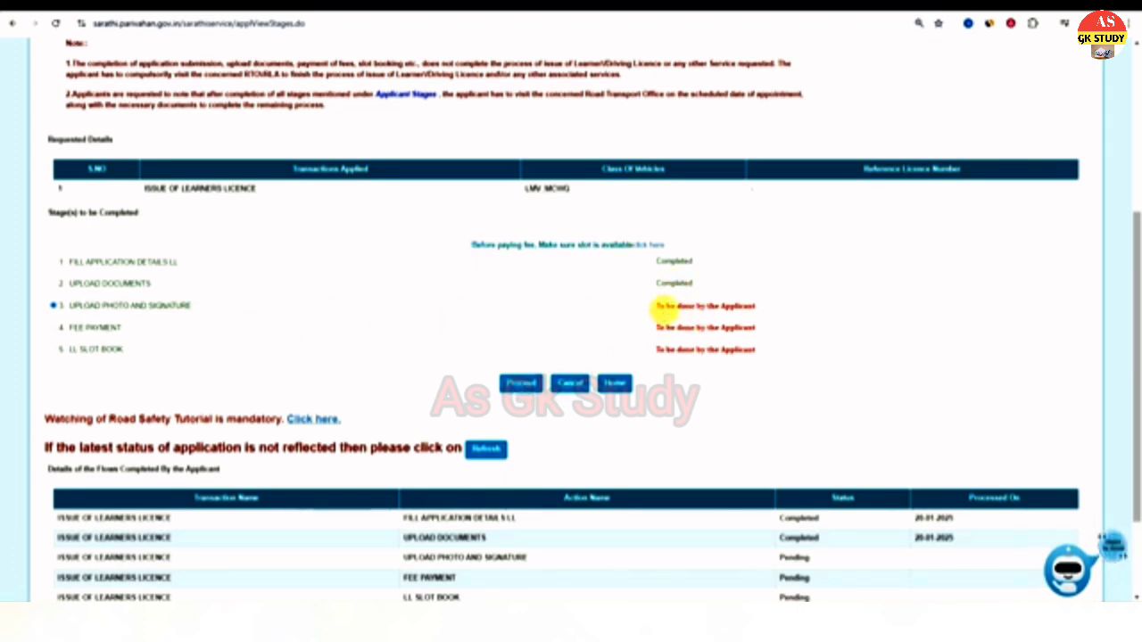
Step: Proceed to the photo and signature stage, upload the applicant's photo and signature.jpg, and save both images
{"action": "left_click", "coordinate": [520, 383]}
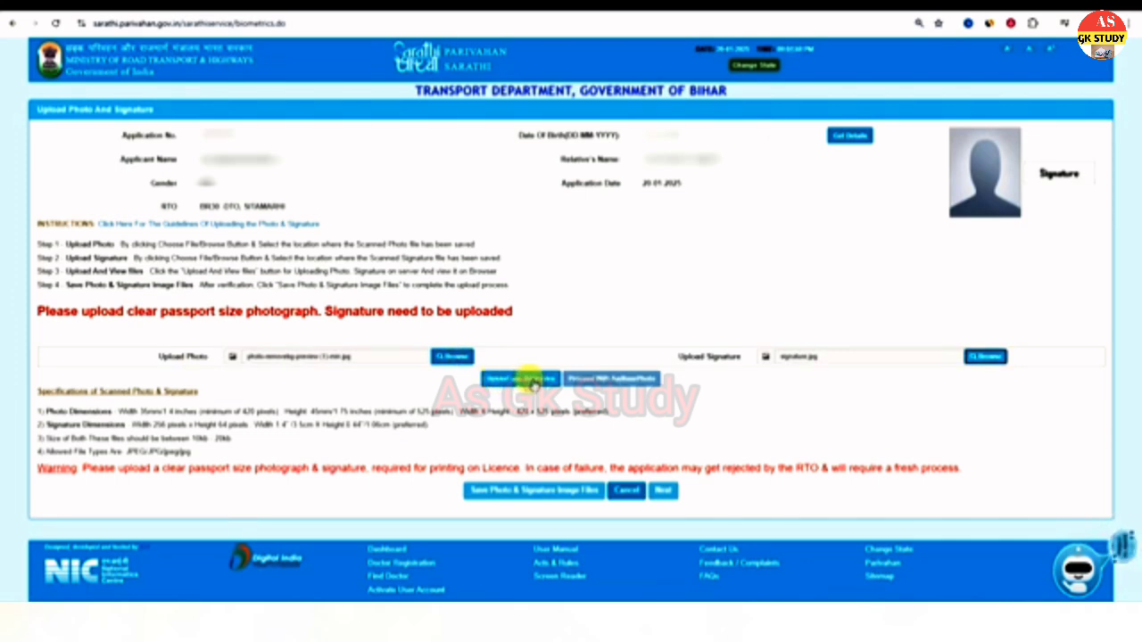
{"action": "left_click", "coordinate": [533, 381]}
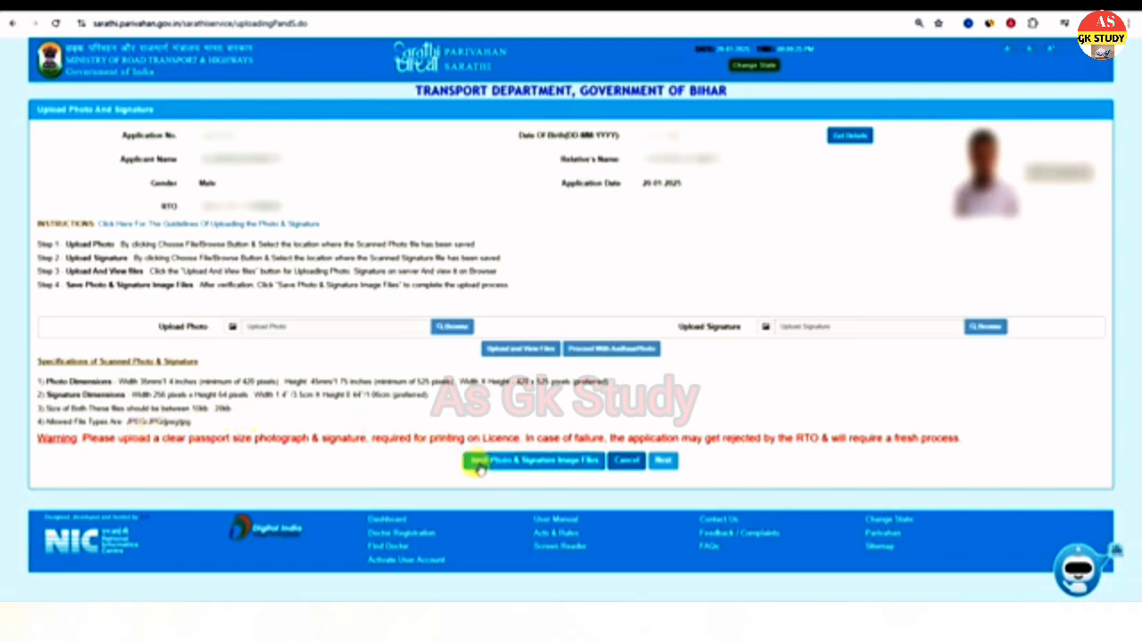
{"action": "left_click", "coordinate": [548, 462]}
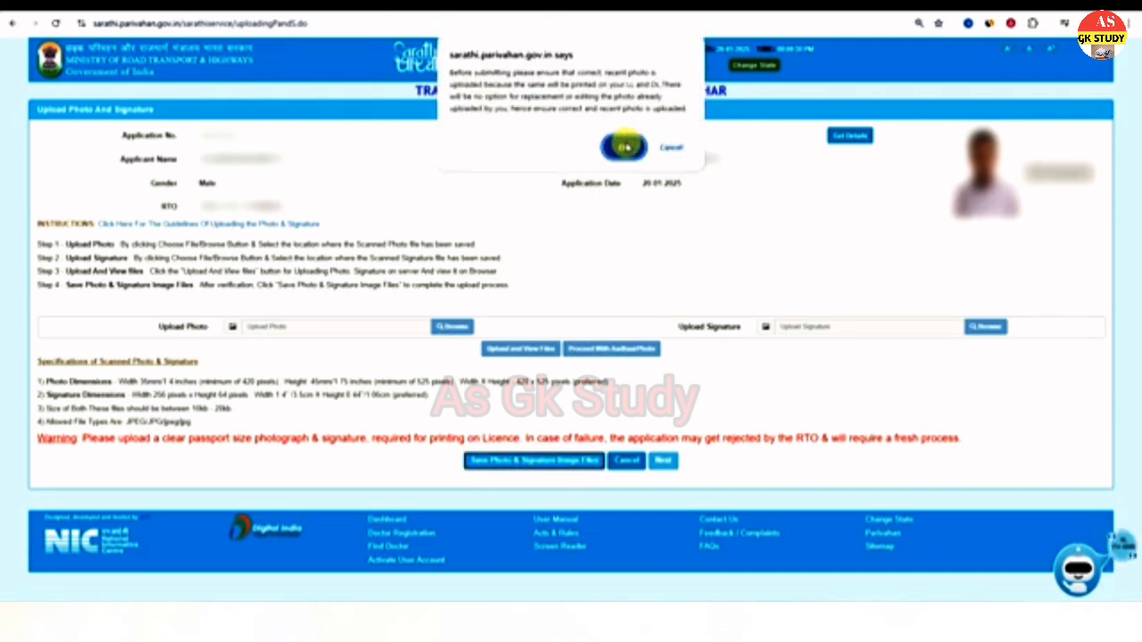
{"action": "left_click", "coordinate": [624, 148]}
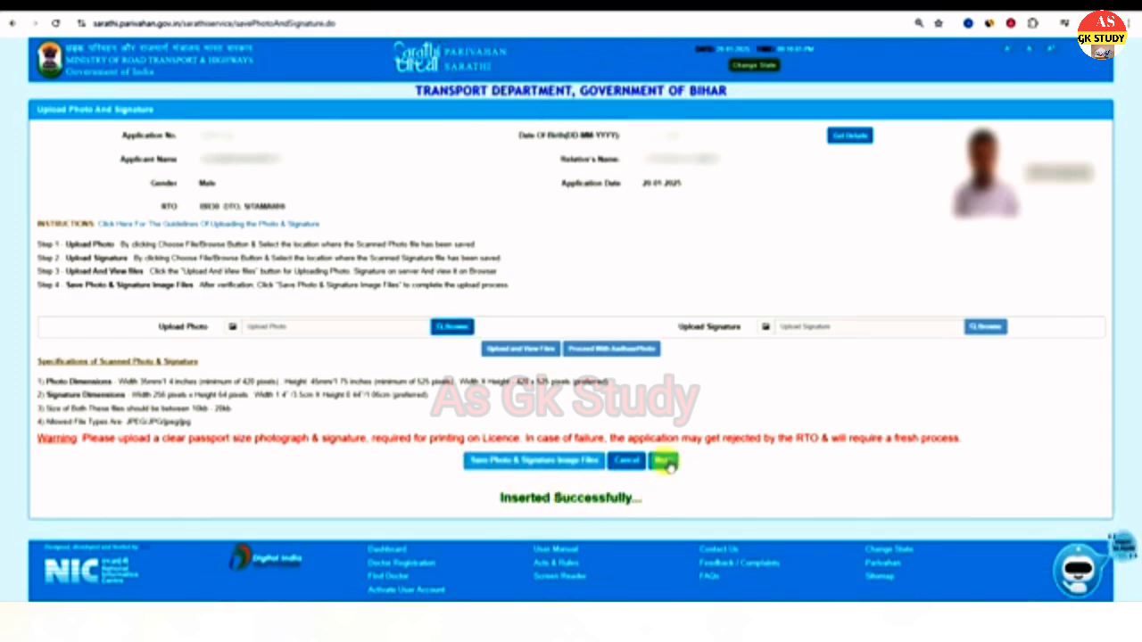
Step: Return to the application's status and proceed to its Fee Payment stage
{"action": "left_click", "coordinate": [664, 461]}
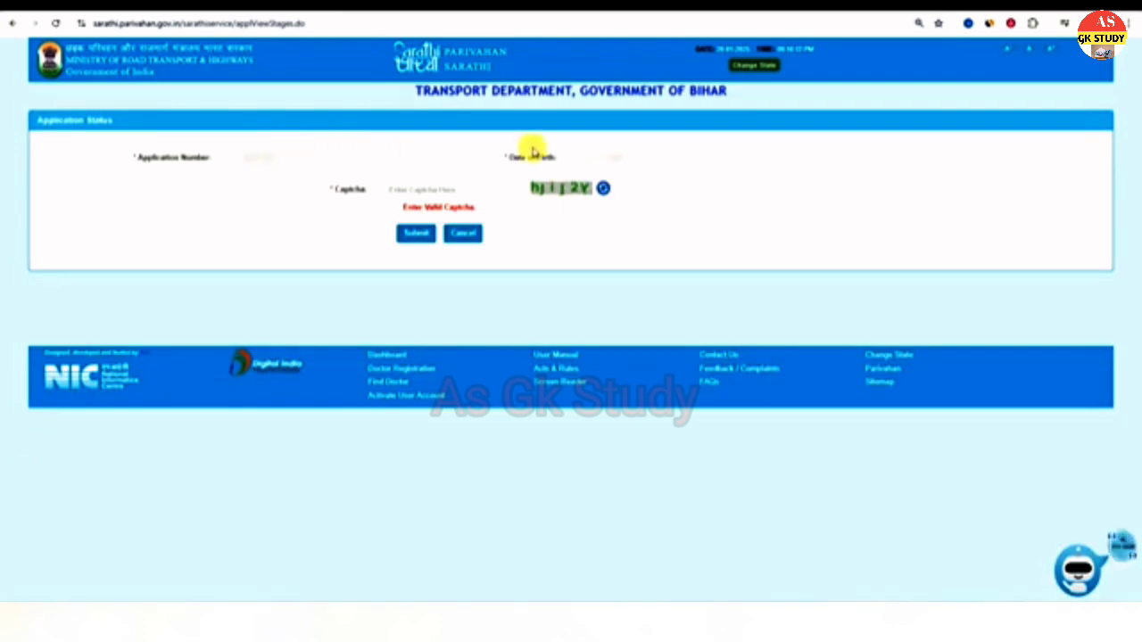
{"action": "left_click", "coordinate": [418, 234]}
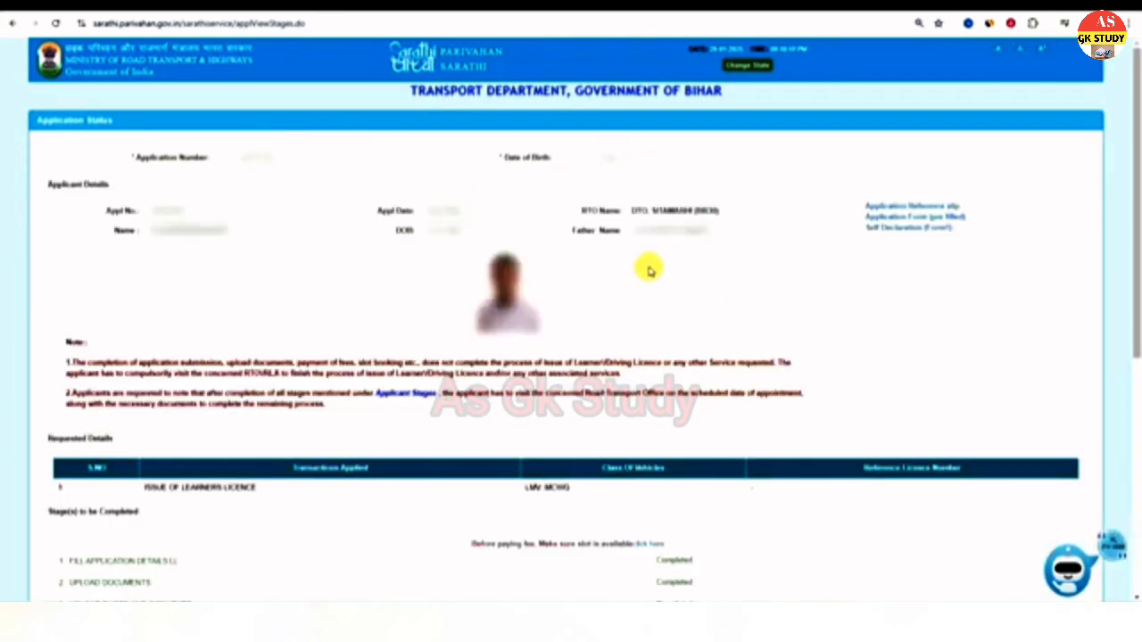
{"action": "scroll", "coordinate": [470, 214], "scroll_direction": "down", "scroll_amount": 1}
{"action": "scroll", "coordinate": [470, 214], "scroll_direction": "down", "scroll_amount": 2}
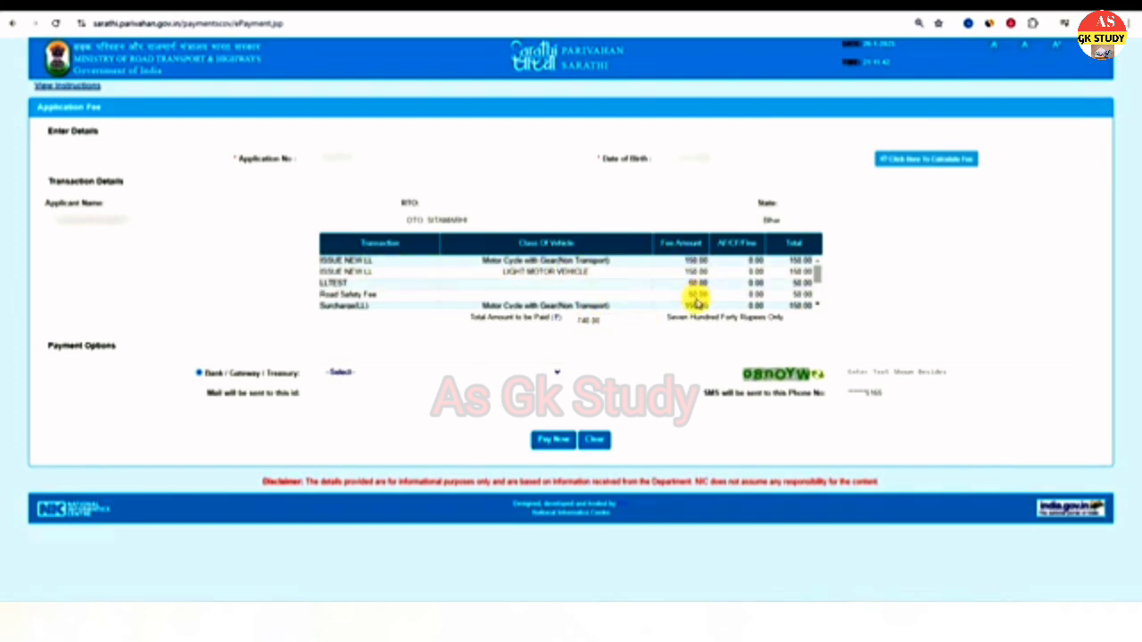
Step: Review the fee breakdown, pay through Online Govt Receipt Account System, and agree to the payment's Terms and Conditions
{"action": "left_click_drag", "start_coordinate": [815, 278], "coordinate": [815, 297]}
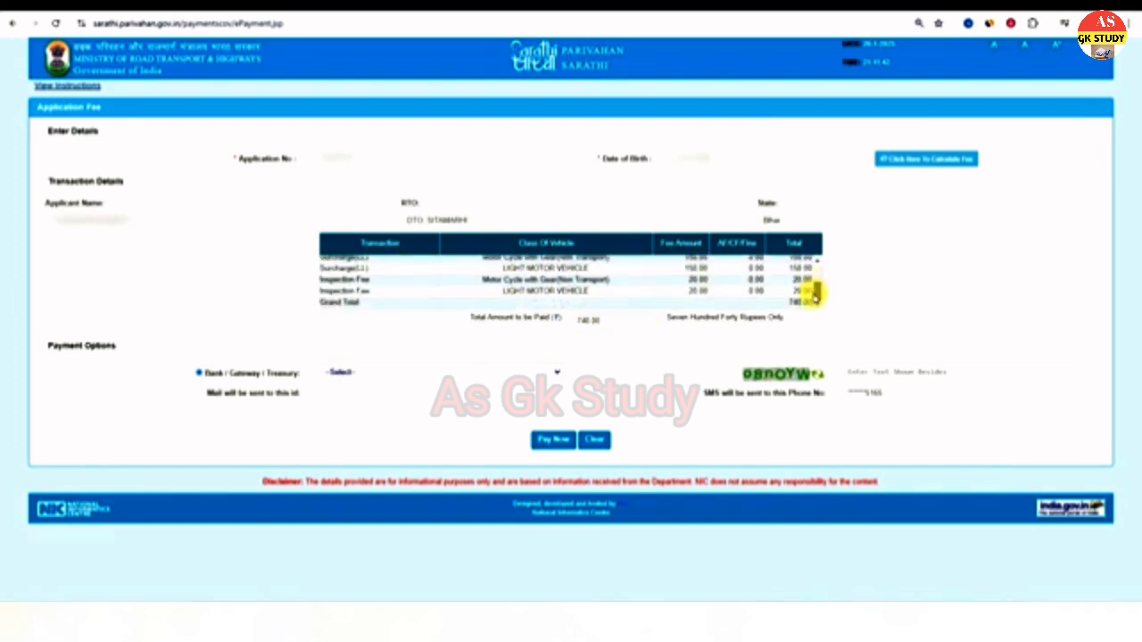
{"action": "left_click", "coordinate": [403, 373]}
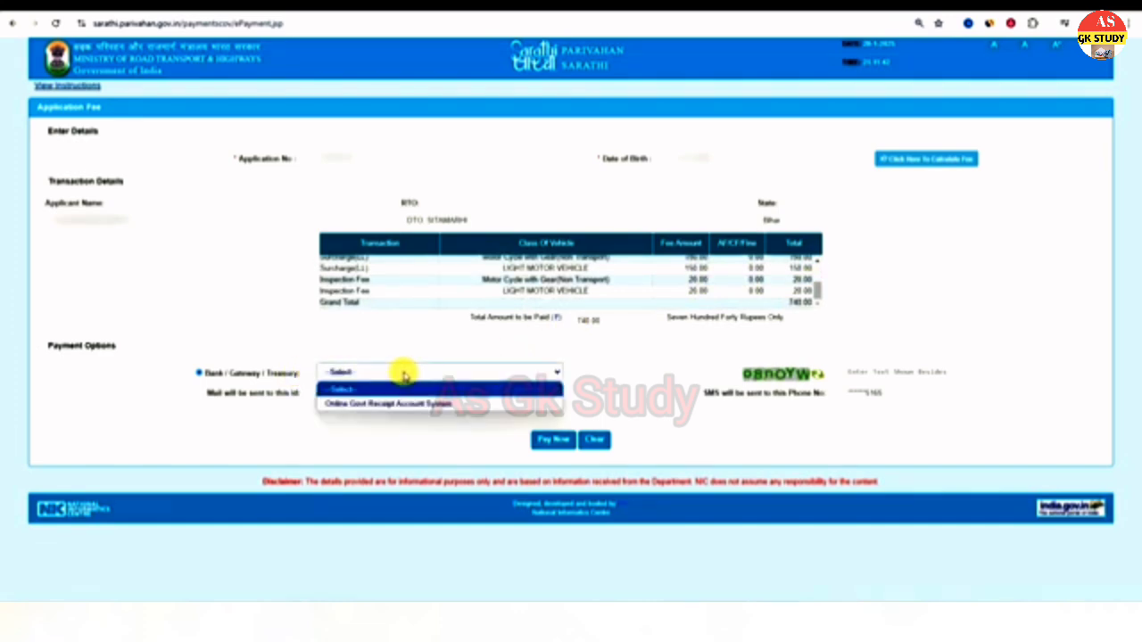
{"action": "left_click", "coordinate": [355, 406]}
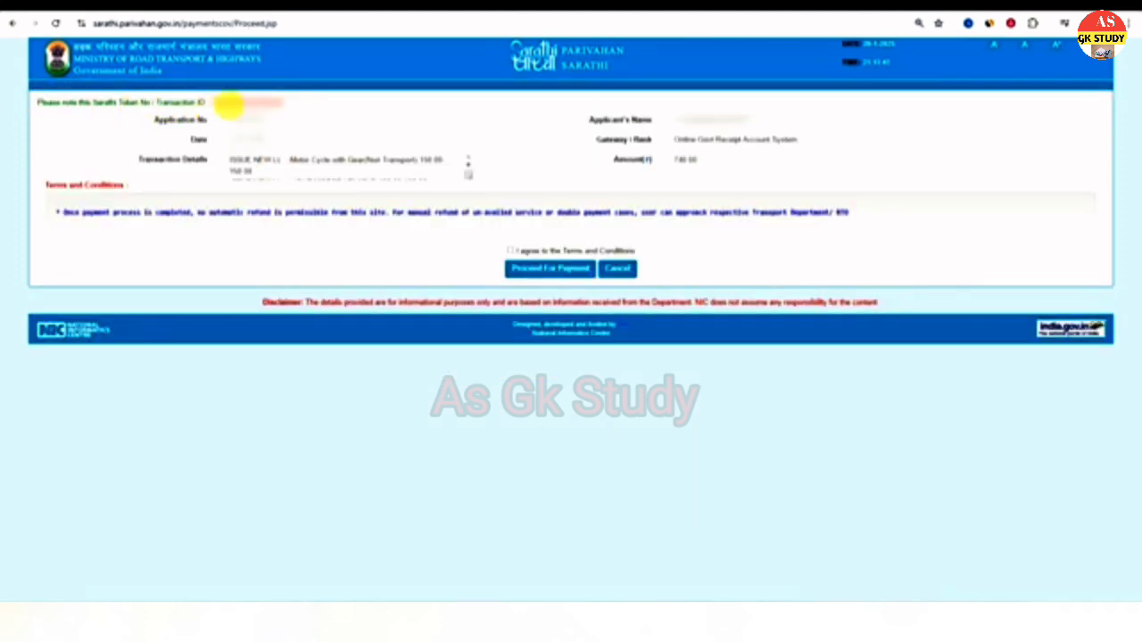
{"action": "scroll", "coordinate": [344, 170], "scroll_direction": "down", "scroll_amount": 3}
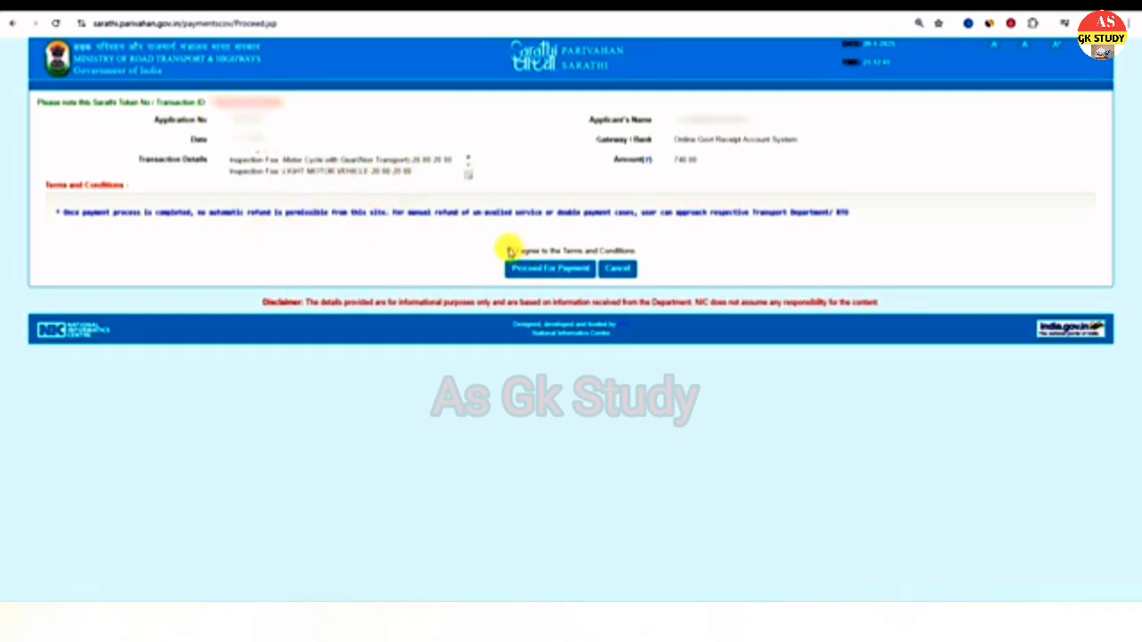
{"action": "left_click", "coordinate": [511, 251]}
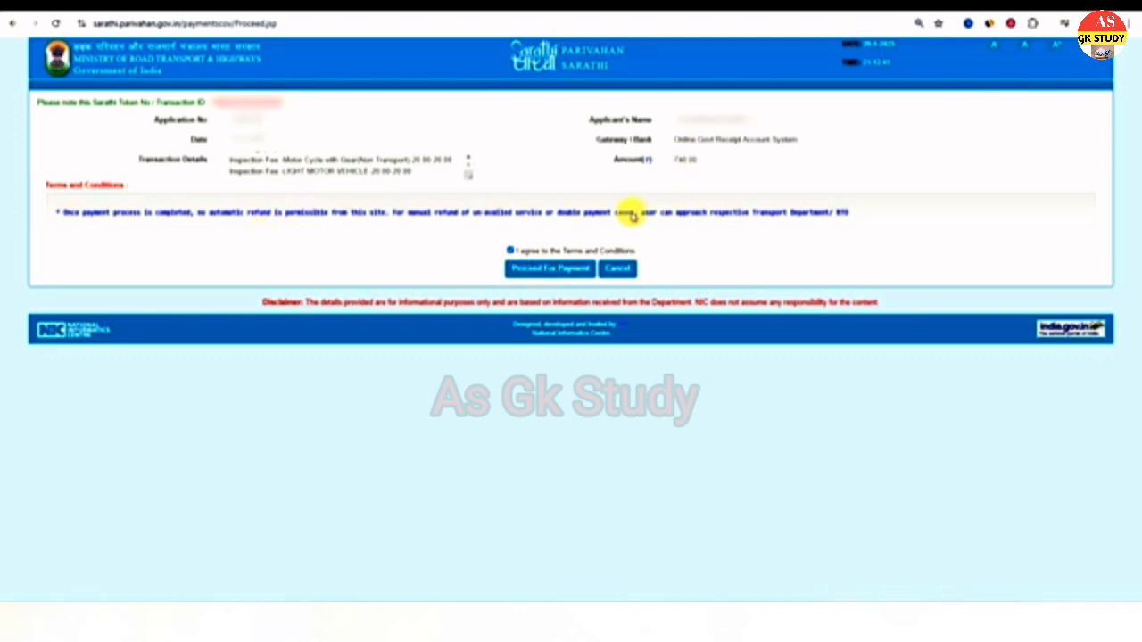
Step: Proceed with the fee payment to the Online Government Receipt Account System and set the payment period to One Time
{"action": "left_click", "coordinate": [561, 269]}
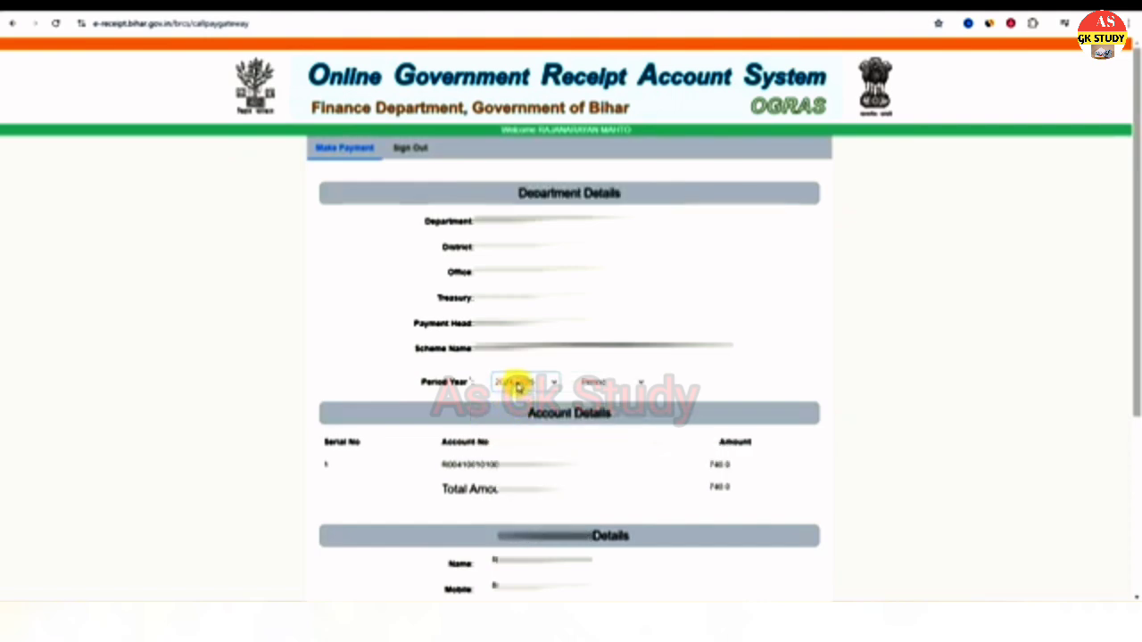
{"action": "left_click", "coordinate": [597, 384]}
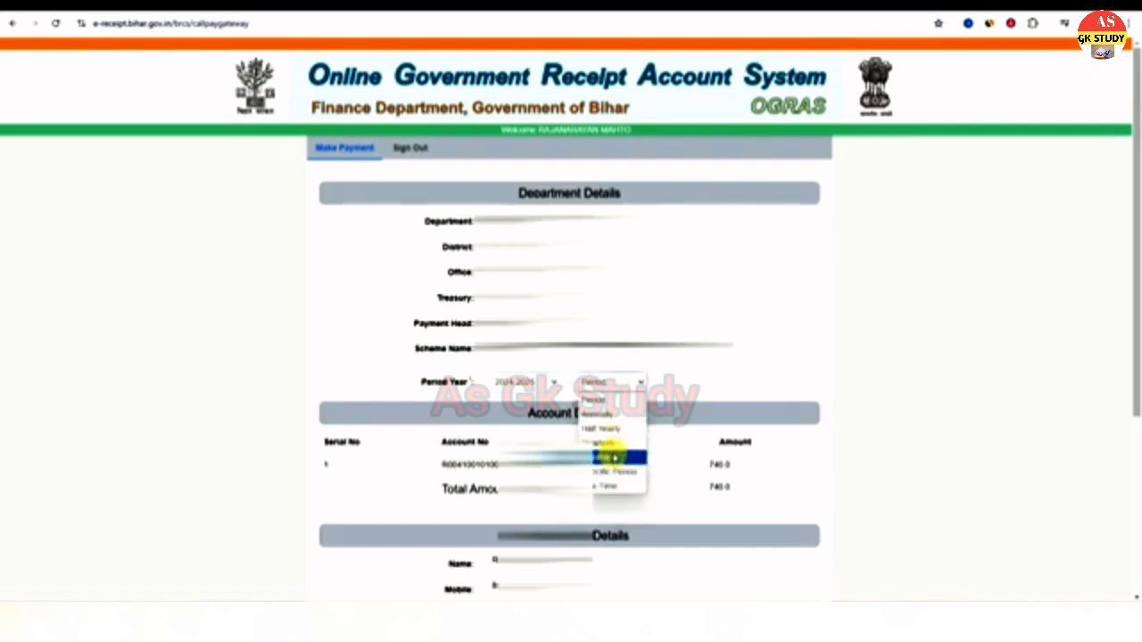
{"action": "left_click", "coordinate": [605, 487]}
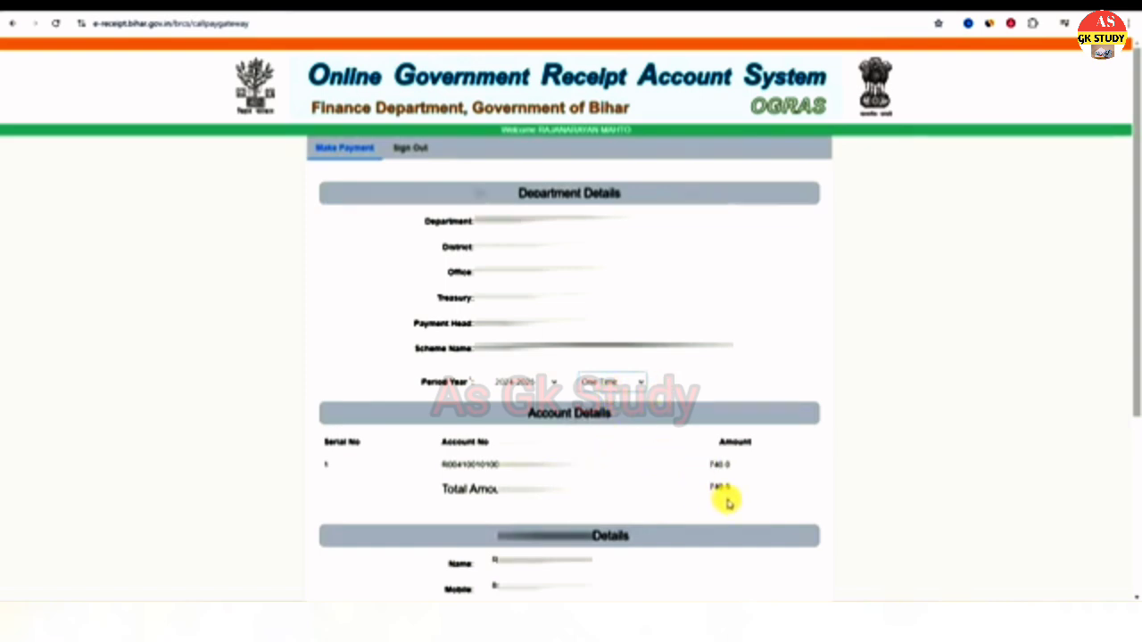
Step: Choose e-payment through State Bank of India, submit the payment details, and pay the fee with SBI Net Banking
{"action": "scroll", "coordinate": [728, 503], "scroll_direction": "down", "scroll_amount": 3}
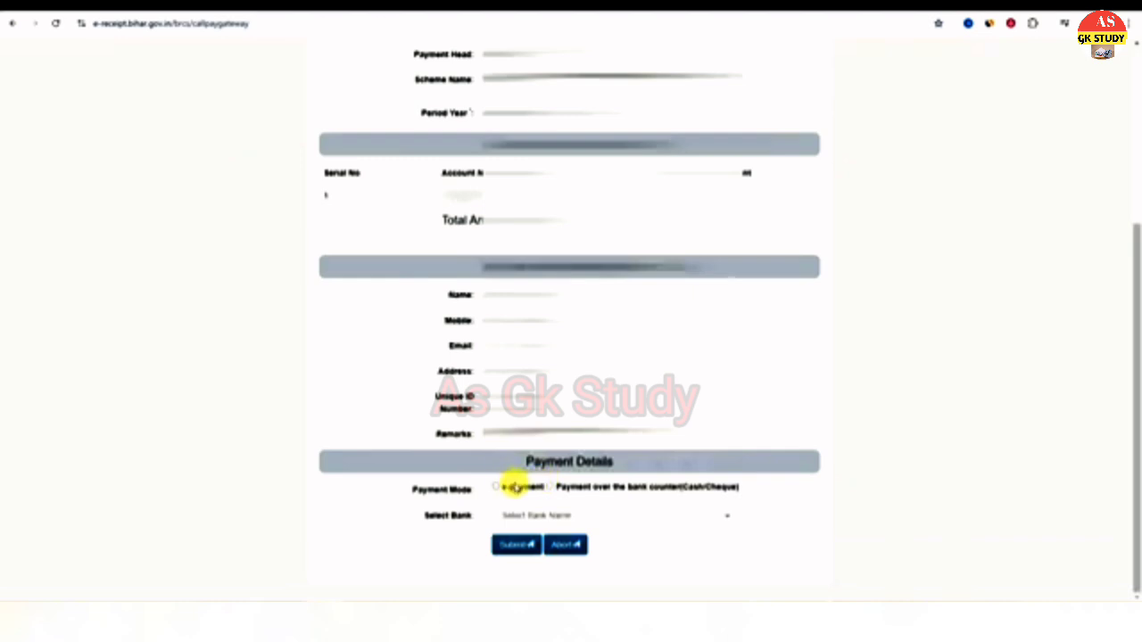
{"action": "left_click", "coordinate": [497, 487]}
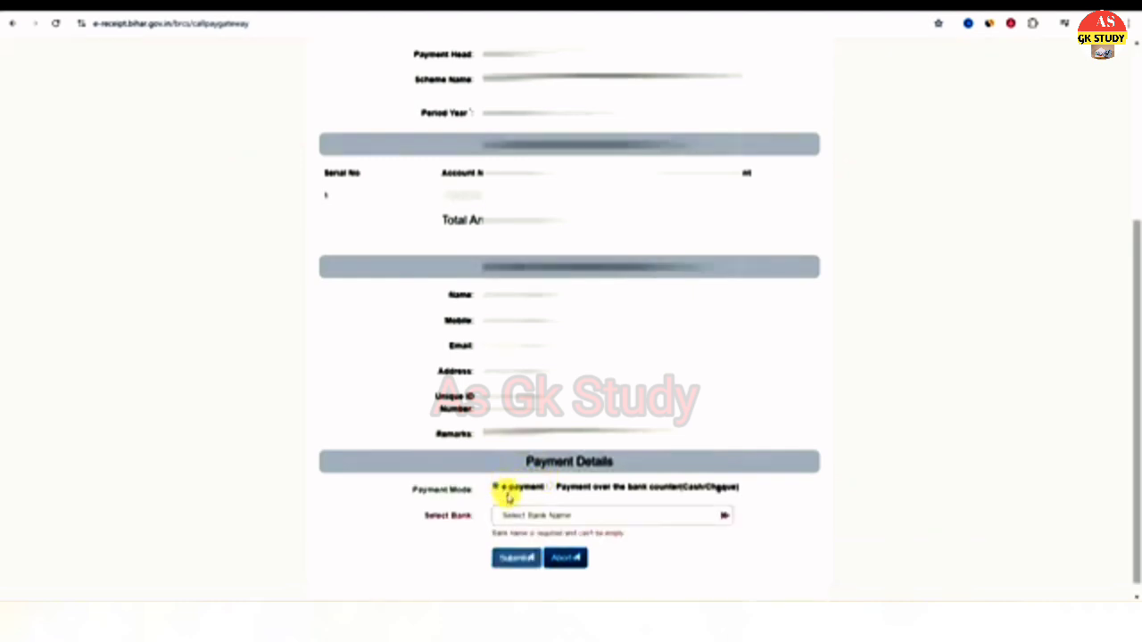
{"action": "left_click", "coordinate": [531, 515]}
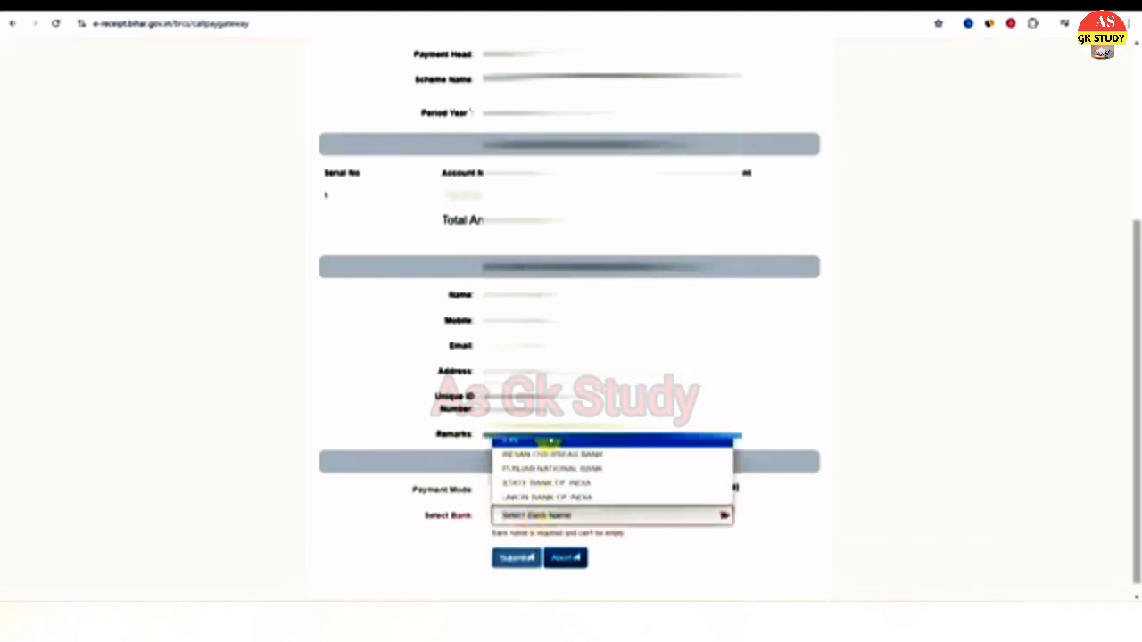
{"action": "left_click", "coordinate": [560, 482]}
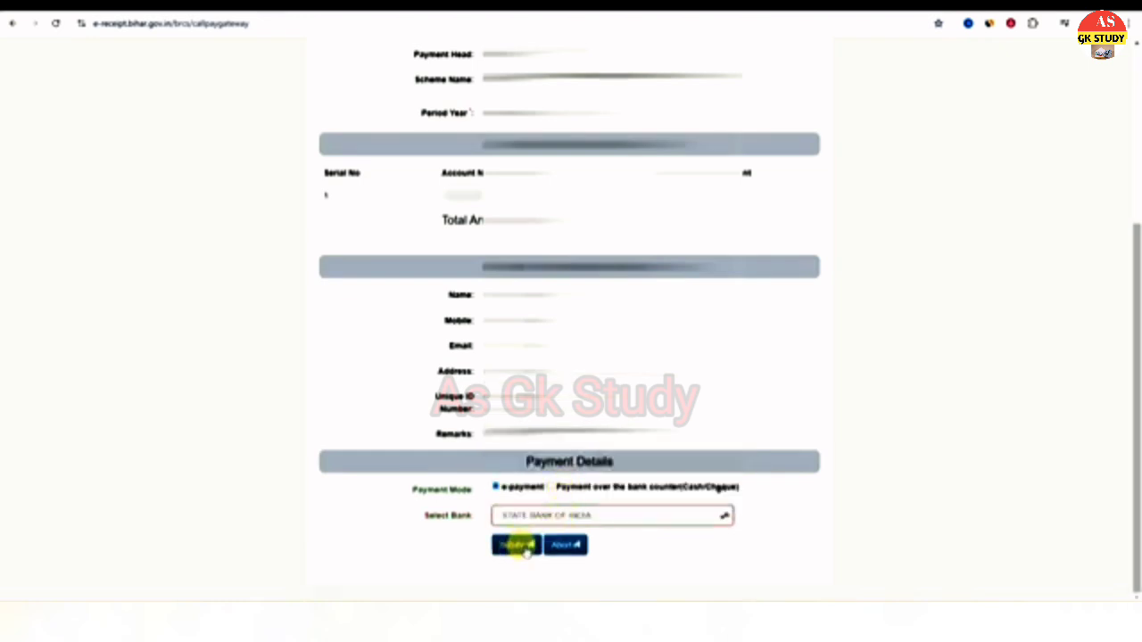
{"action": "left_click", "coordinate": [524, 545]}
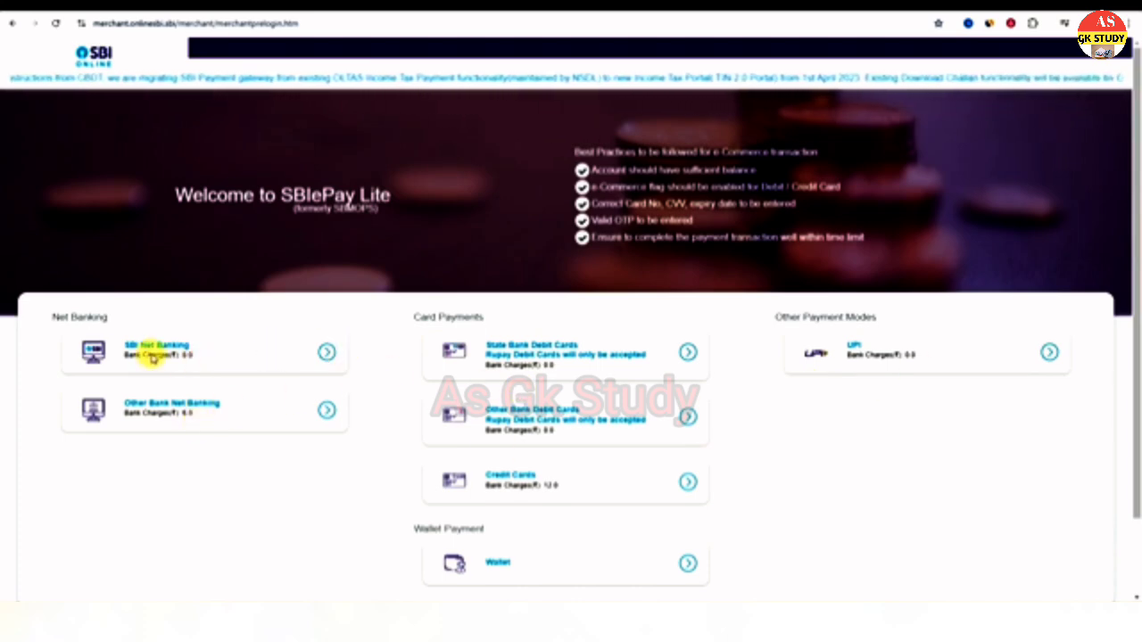
{"action": "left_click", "coordinate": [327, 353]}
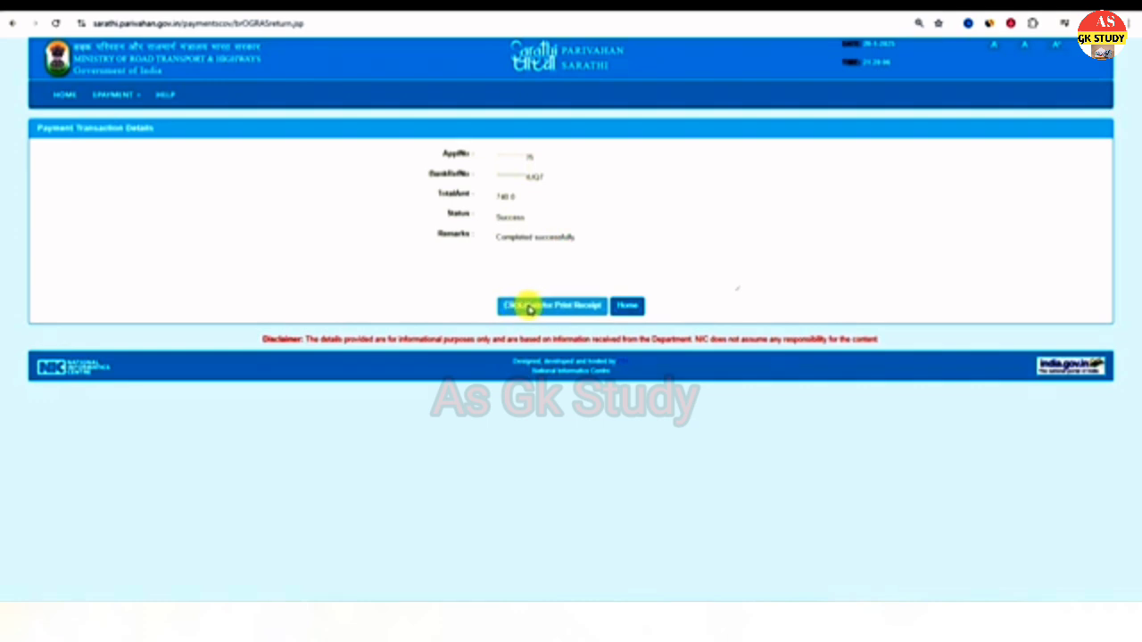
Step: Leave the payment transaction details, retrieve the application's status, and proceed to its LL Slot Book stage
{"action": "left_click", "coordinate": [629, 308]}
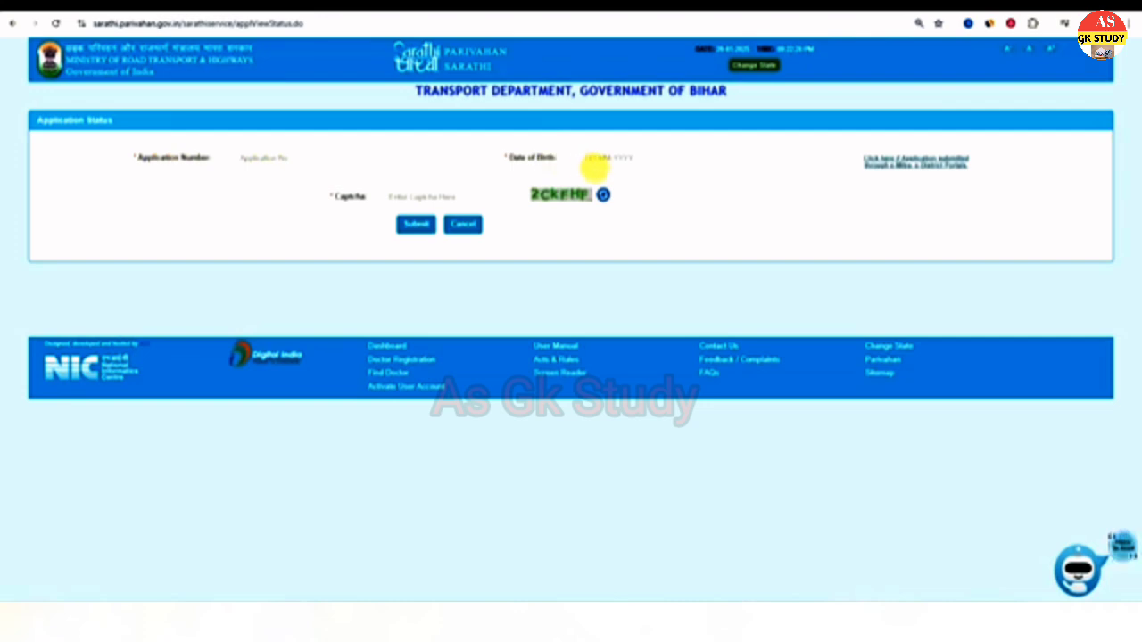
{"action": "left_click", "coordinate": [416, 225]}
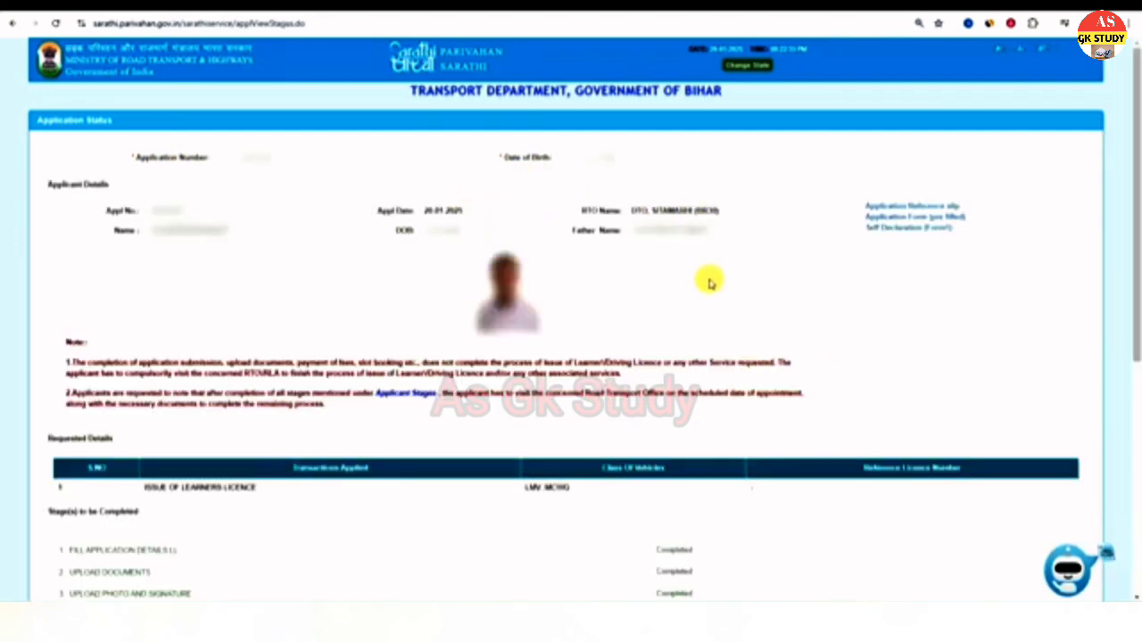
{"action": "scroll", "coordinate": [710, 282], "scroll_direction": "down", "scroll_amount": 5}
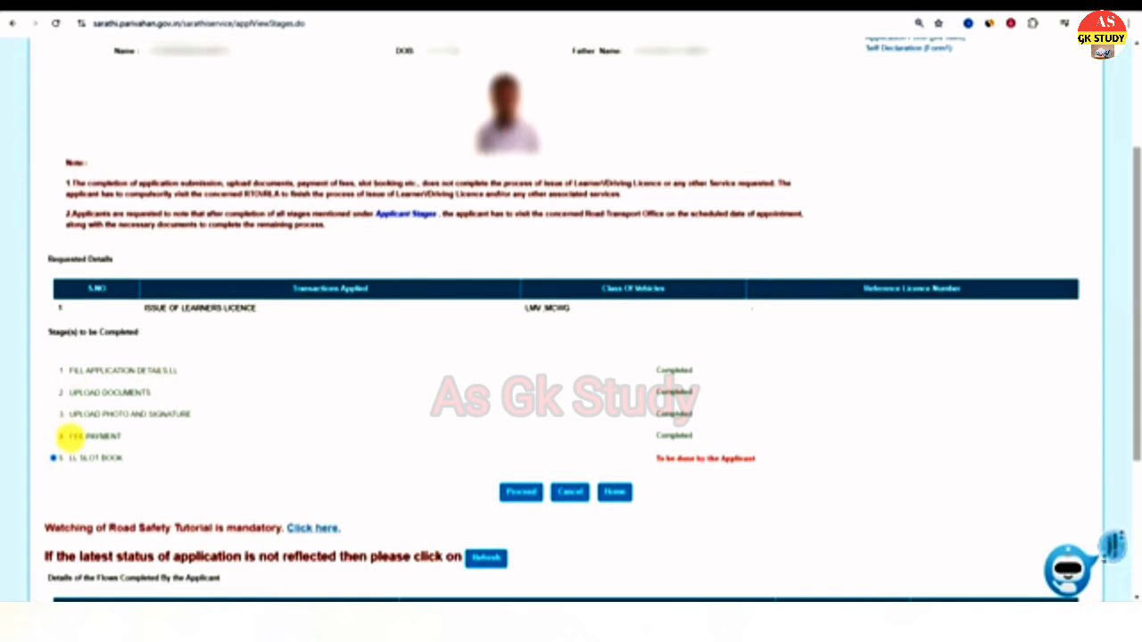
{"action": "left_click", "coordinate": [522, 495]}
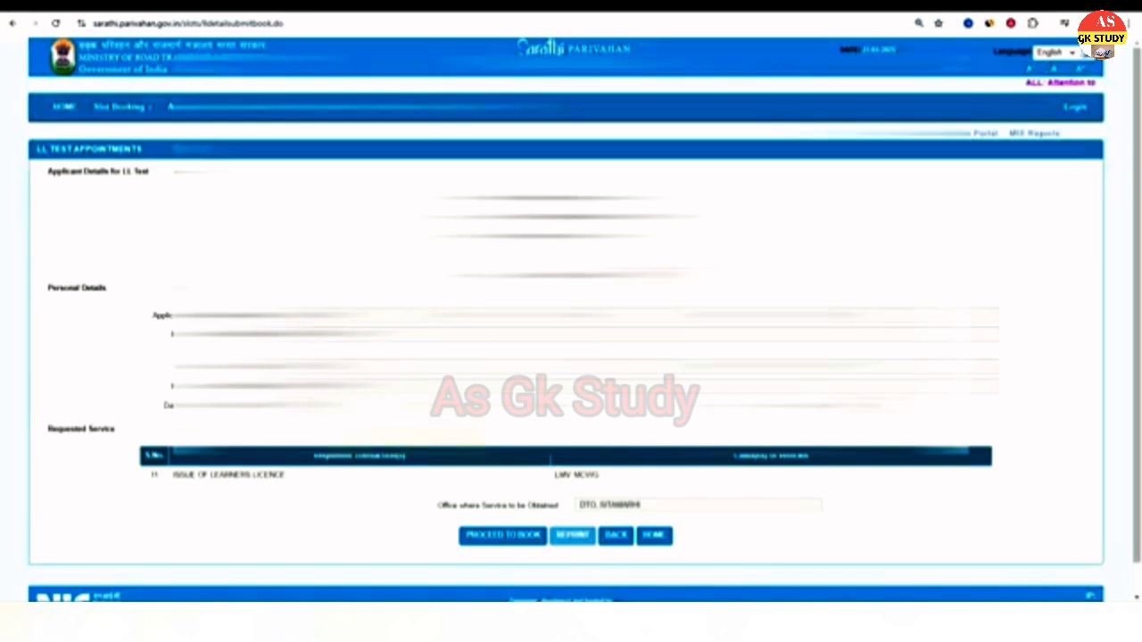
Step: Book the learner's licence test for 23-01-2025 in the 13.01-15.00 slot, confirming it with the security code
{"action": "left_click", "coordinate": [495, 536]}
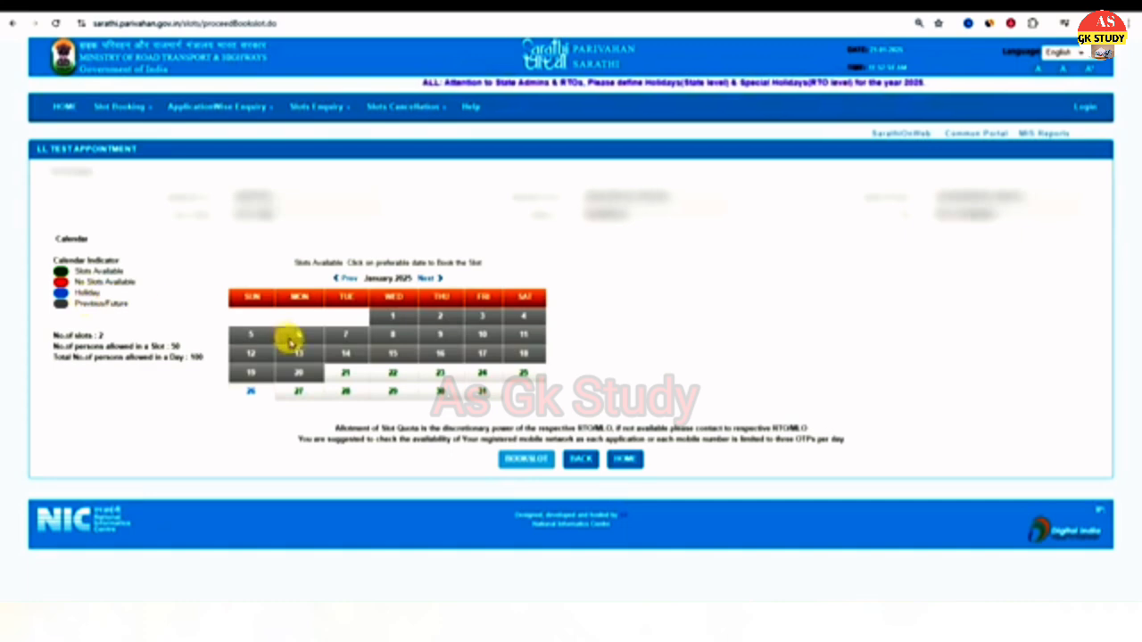
{"action": "left_click", "coordinate": [397, 374]}
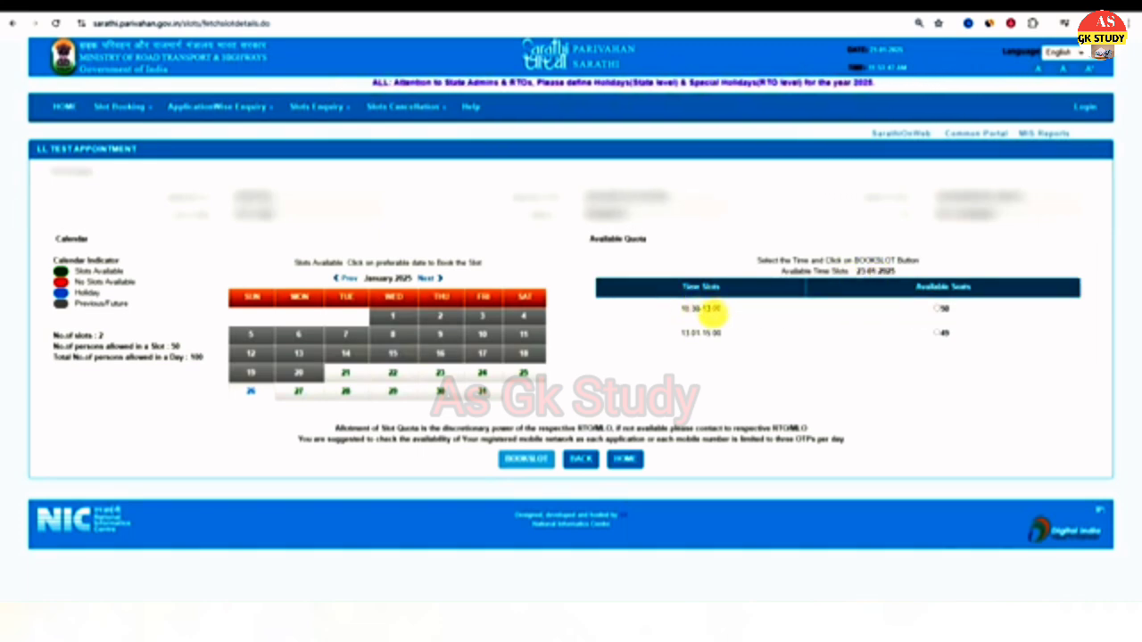
{"action": "left_click", "coordinate": [937, 308]}
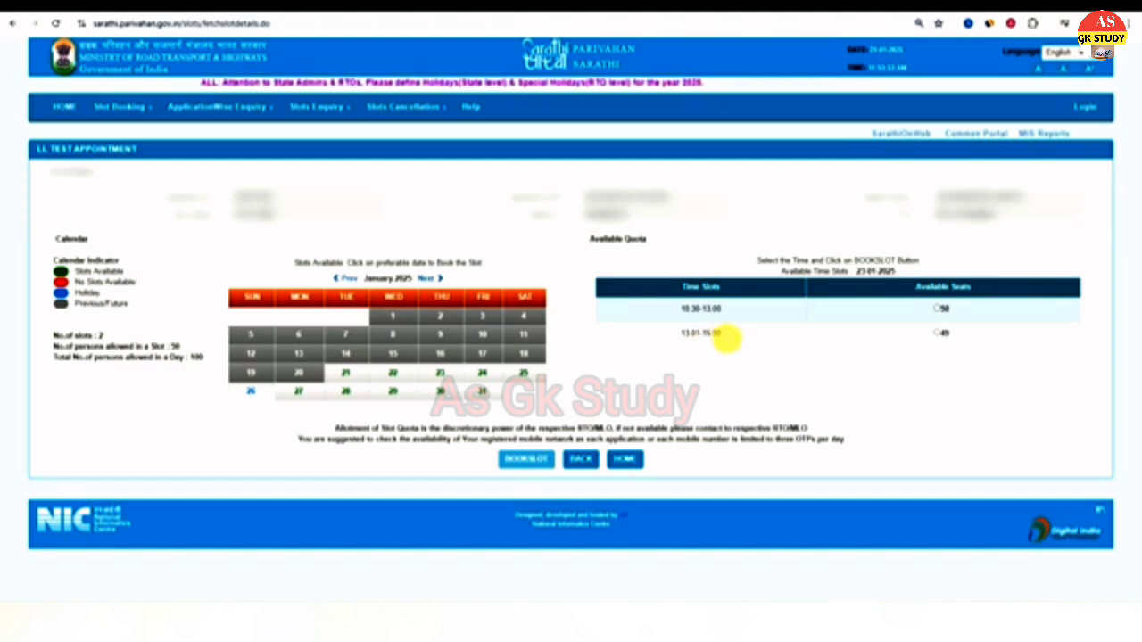
{"action": "left_click", "coordinate": [939, 335]}
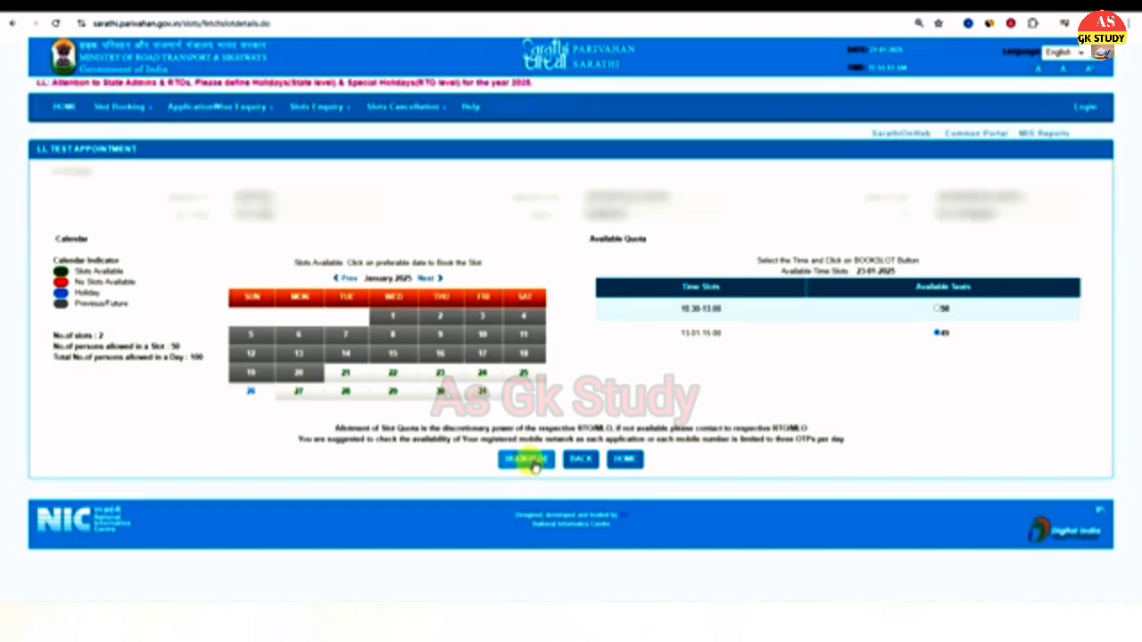
{"action": "left_click", "coordinate": [531, 463]}
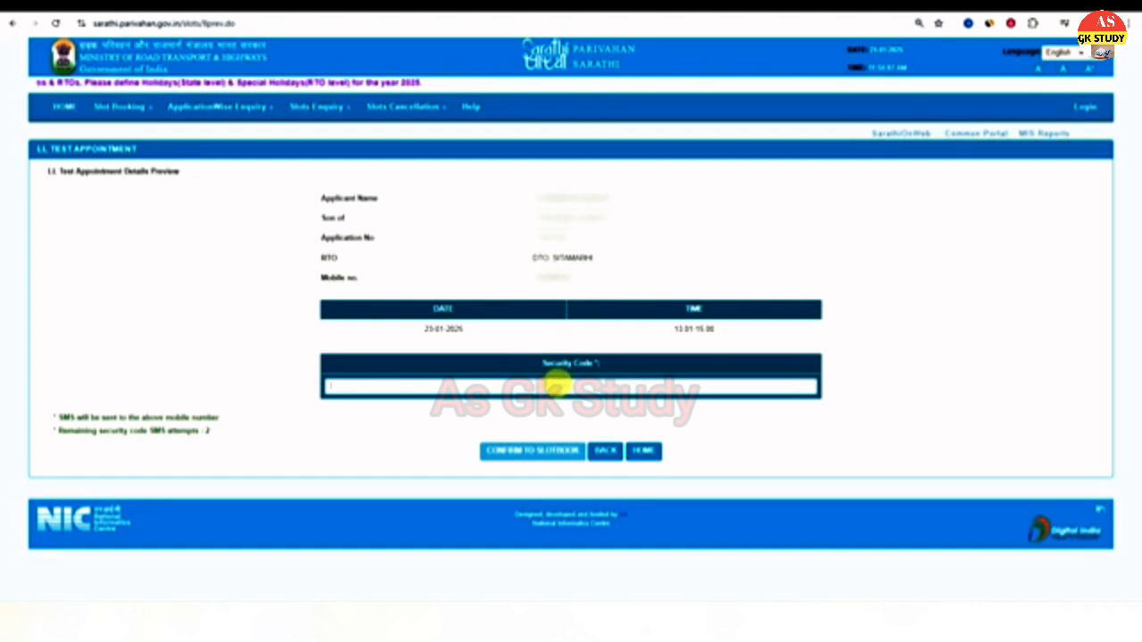
{"action": "left_click", "coordinate": [525, 454]}
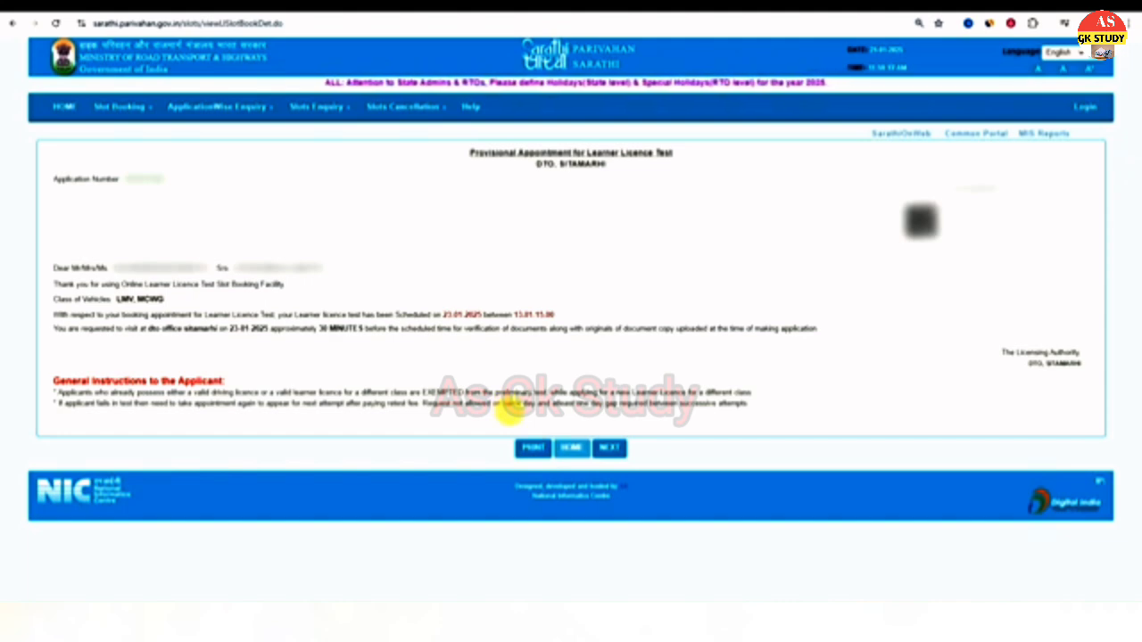
Step: Print the provisional learner licence test appointment and return to the application's status, completing its captcha
{"action": "left_click", "coordinate": [533, 453]}
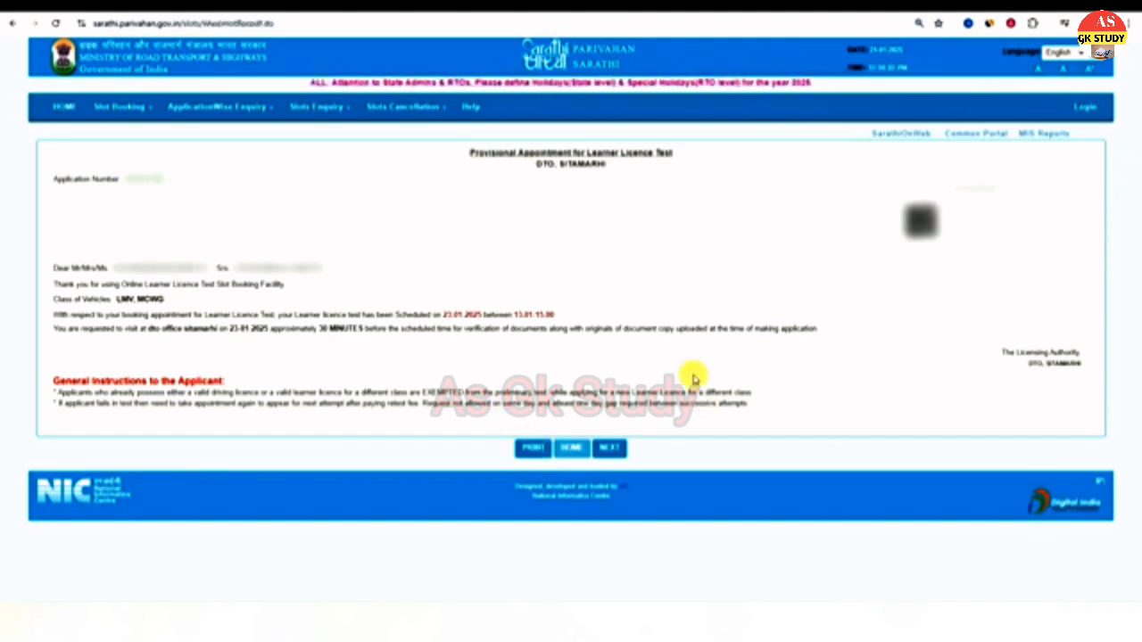
{"action": "left_click", "coordinate": [610, 451]}
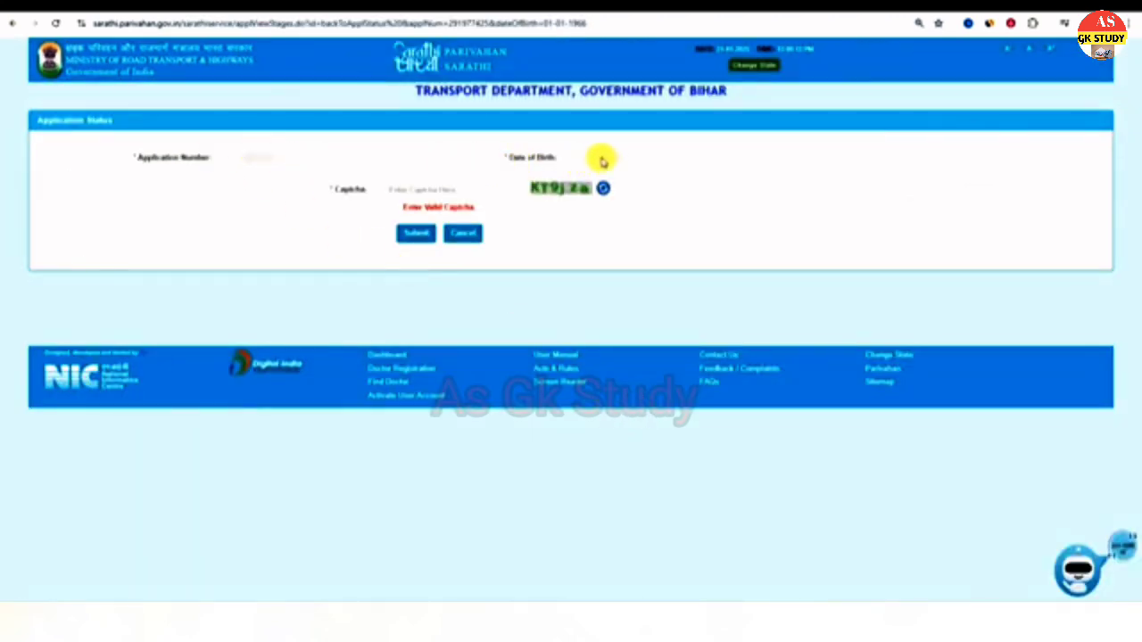
{"action": "left_click", "coordinate": [434, 234]}
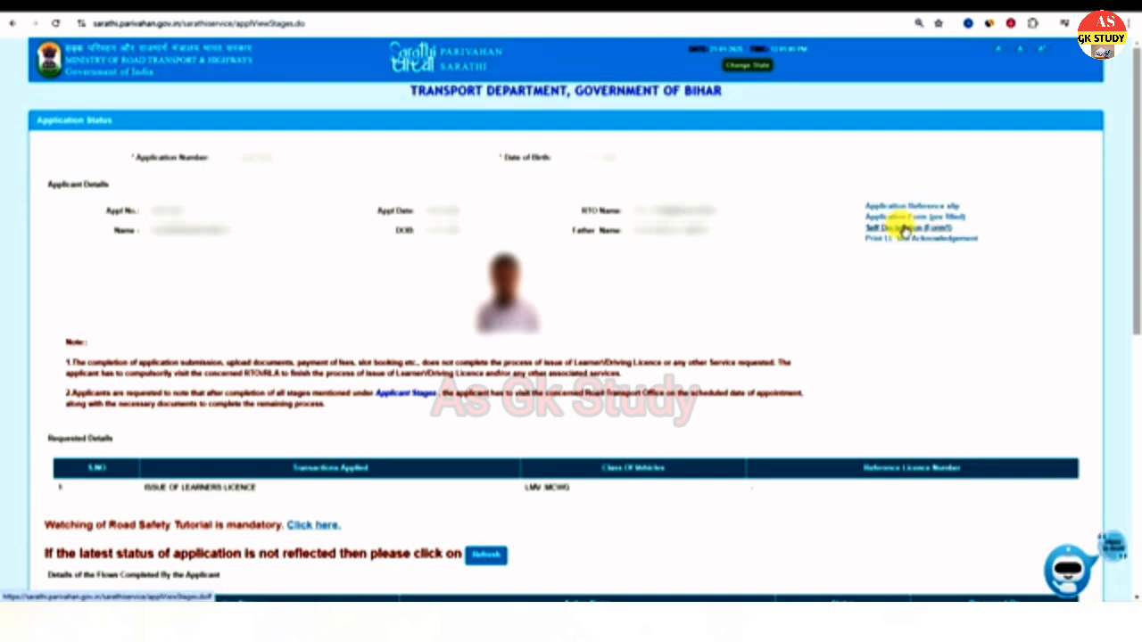
Step: Open the mandatory Road Safety Tutorial from the application's status, enter the OTP, and submit with Hindi as the language
{"action": "scroll", "coordinate": [583, 313], "scroll_direction": "down", "scroll_amount": 3}
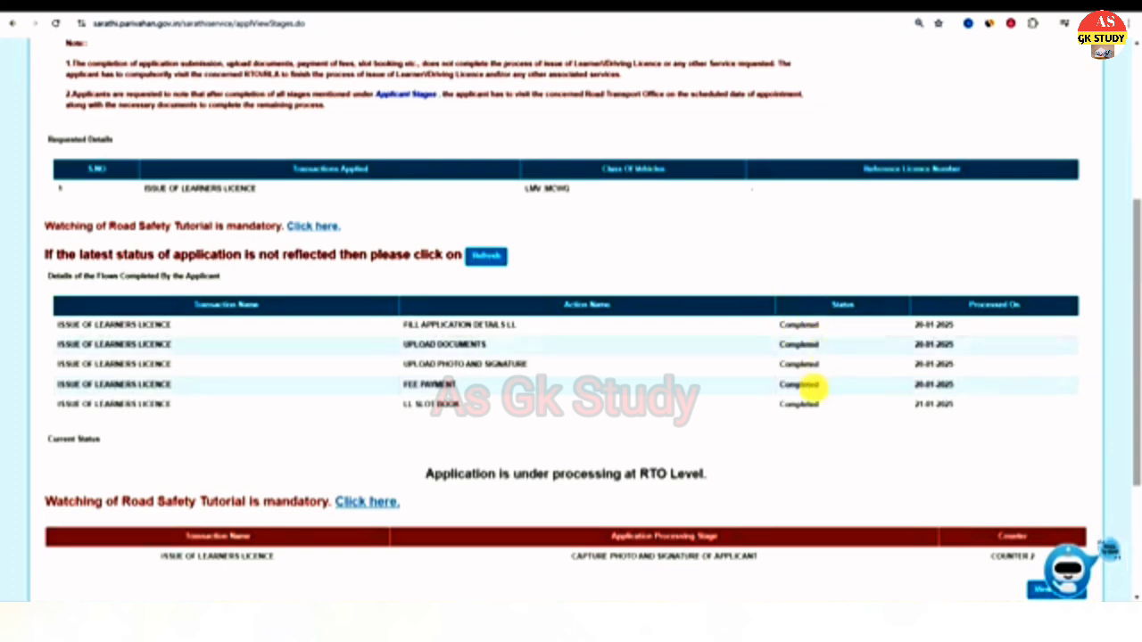
{"action": "scroll", "coordinate": [372, 397], "scroll_direction": "down", "scroll_amount": 1}
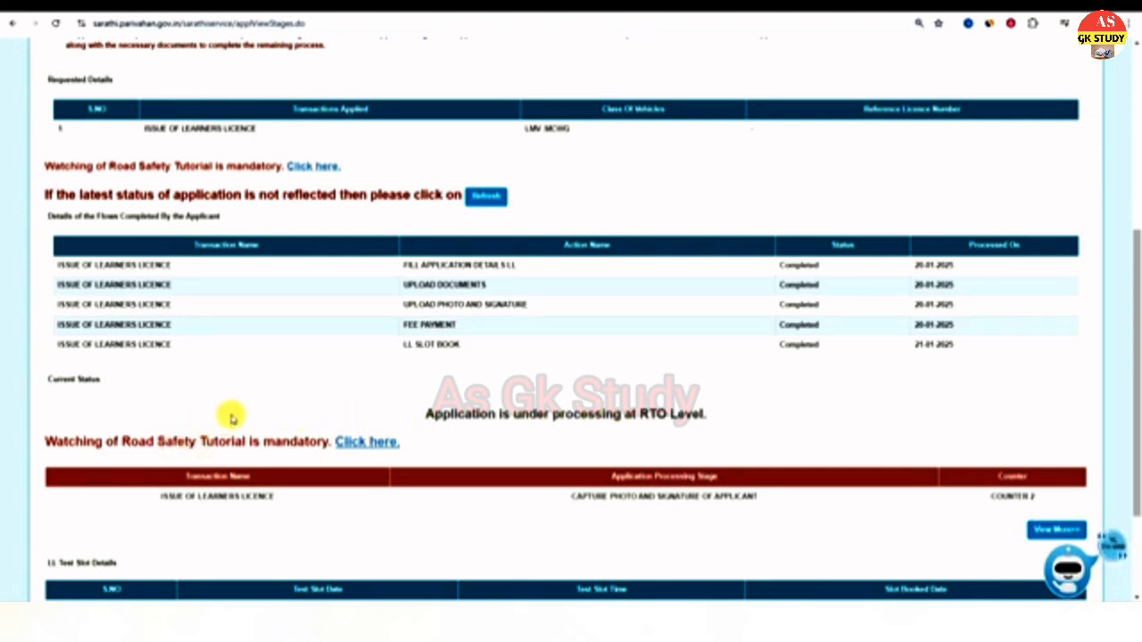
{"action": "scroll", "coordinate": [224, 434], "scroll_direction": "down", "scroll_amount": 2}
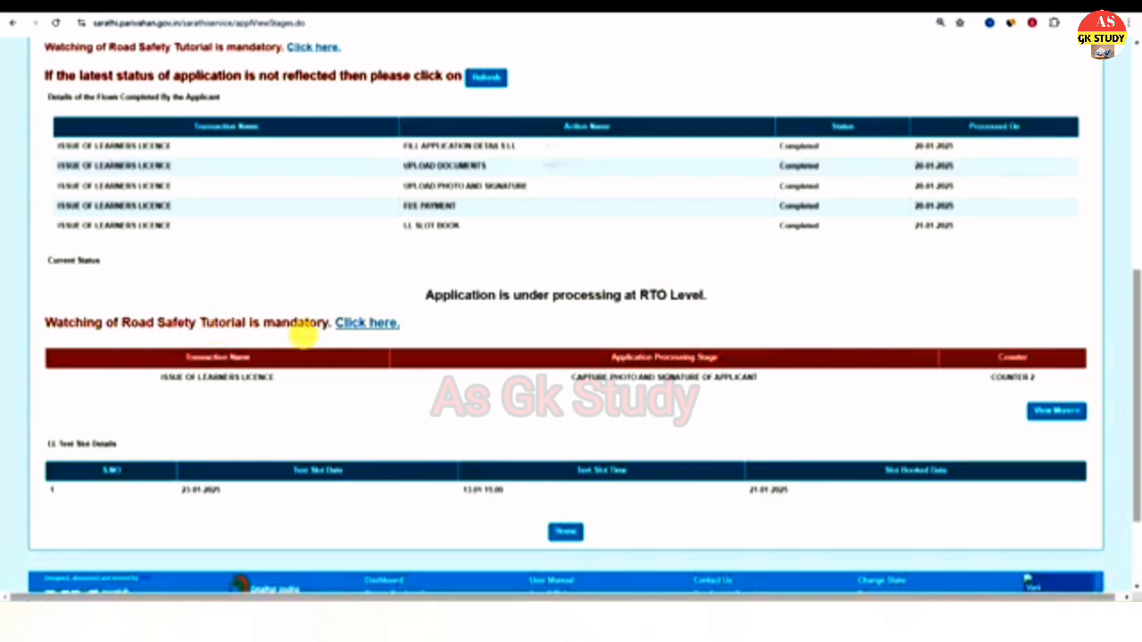
{"action": "left_click", "coordinate": [351, 323]}
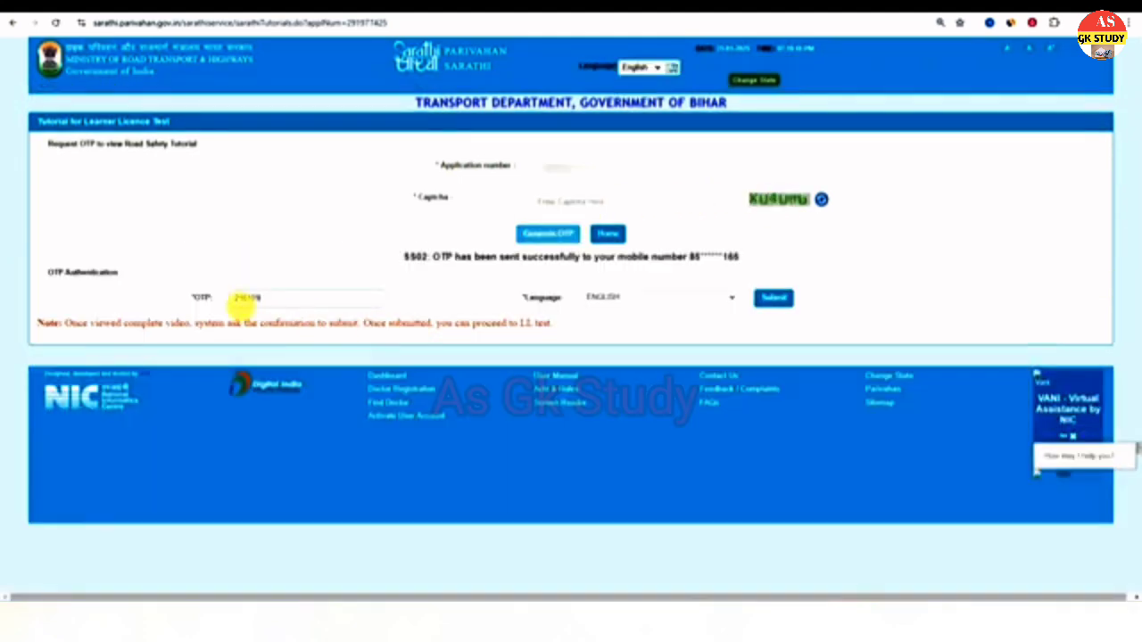
{"action": "left_click", "coordinate": [616, 301]}
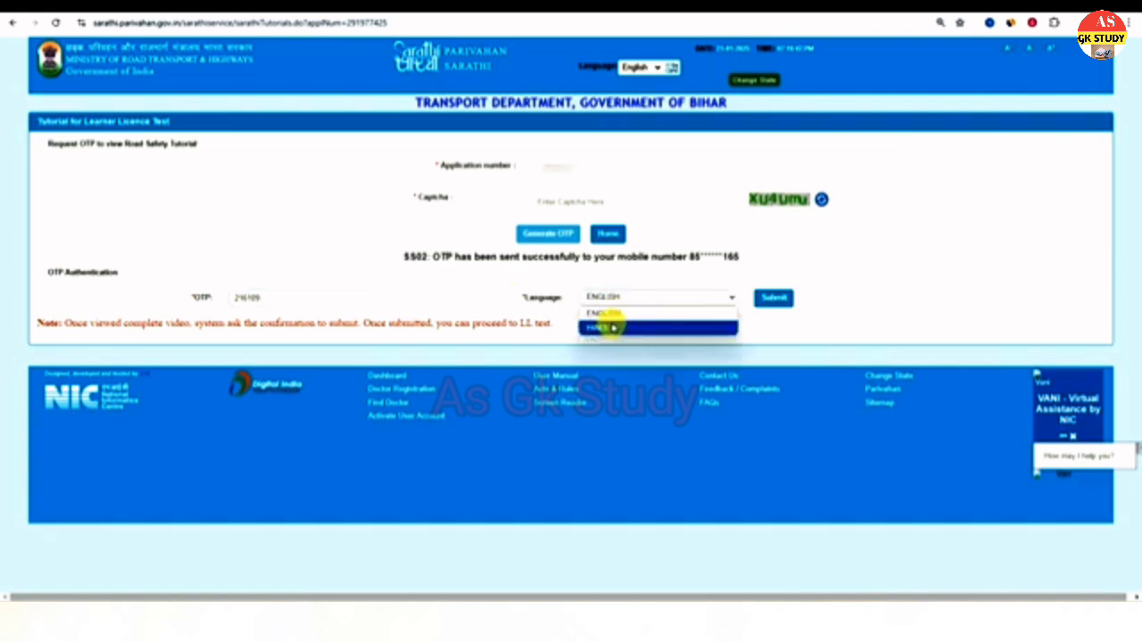
{"action": "left_click", "coordinate": [612, 328]}
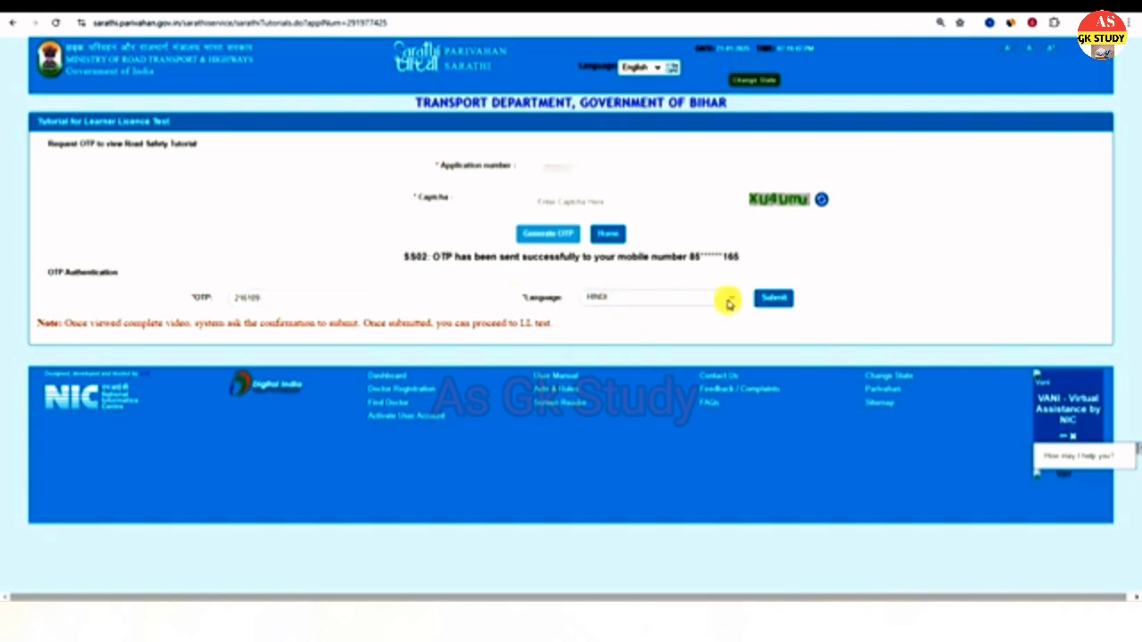
{"action": "left_click", "coordinate": [775, 299]}
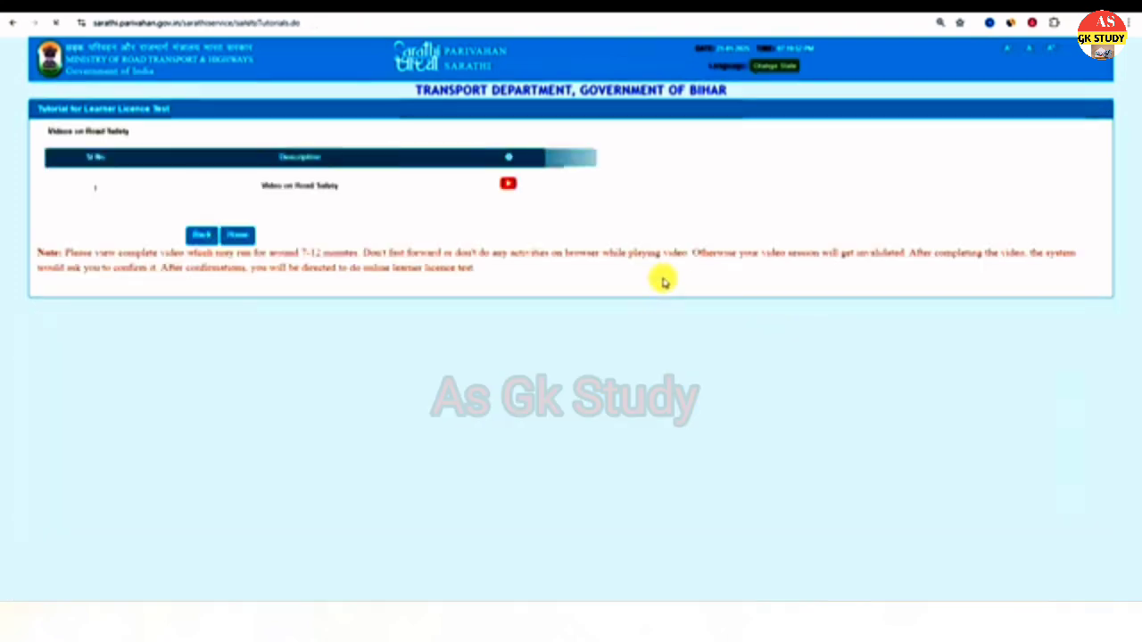
Step: Watch the Video on Road Safety, confirm that the content was viewed completely, and submit the confirmation
{"action": "left_click", "coordinate": [508, 185]}
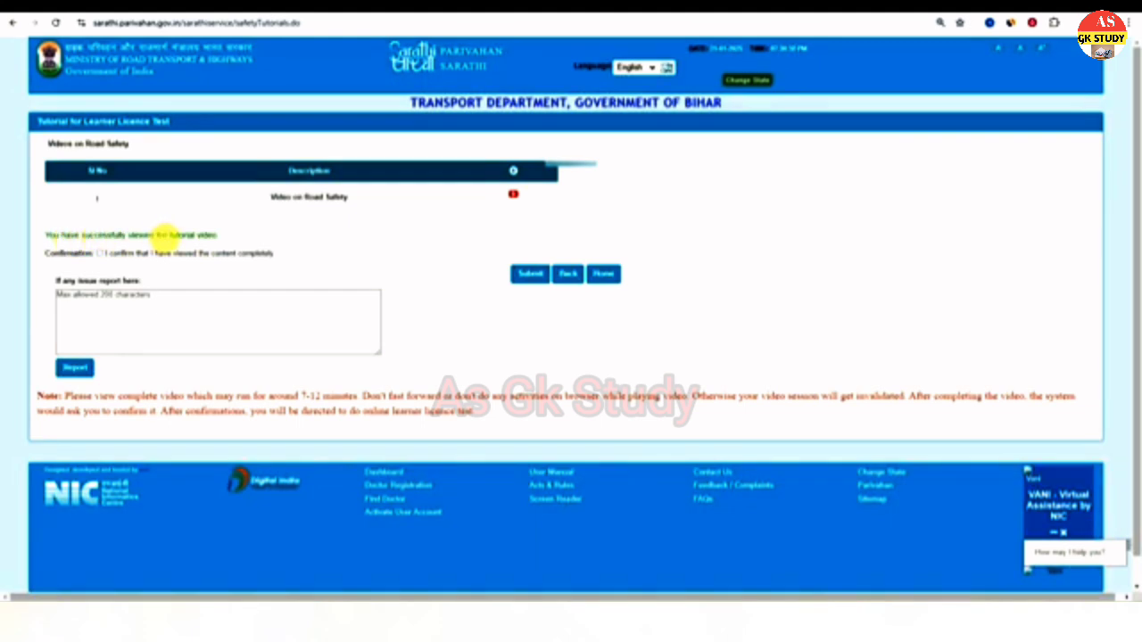
{"action": "left_click", "coordinate": [100, 253]}
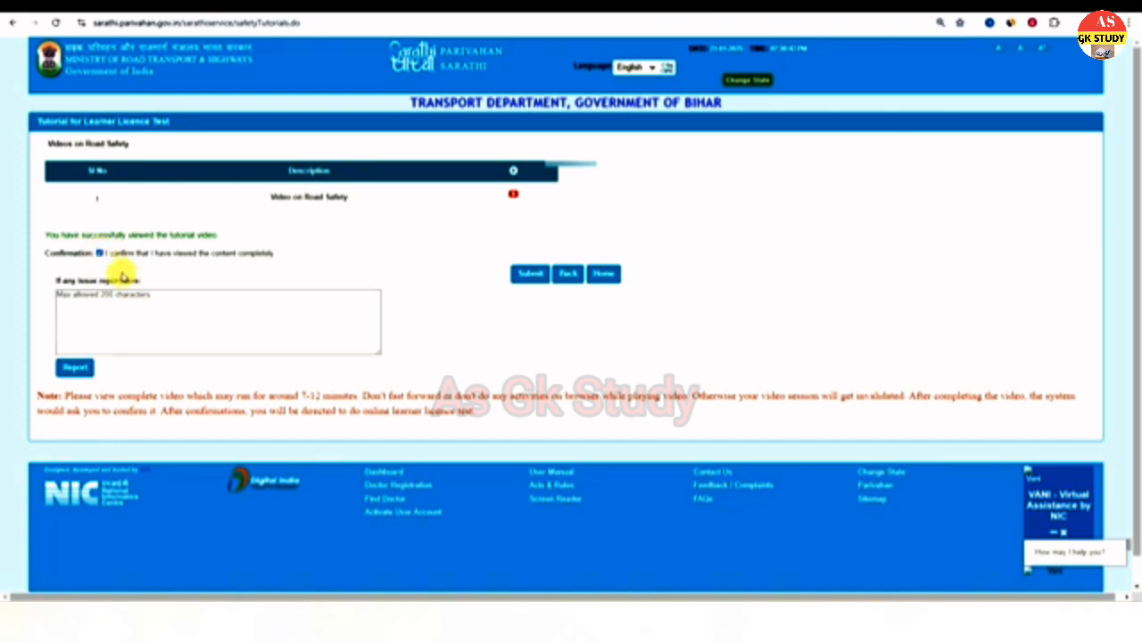
{"action": "left_click", "coordinate": [533, 275]}
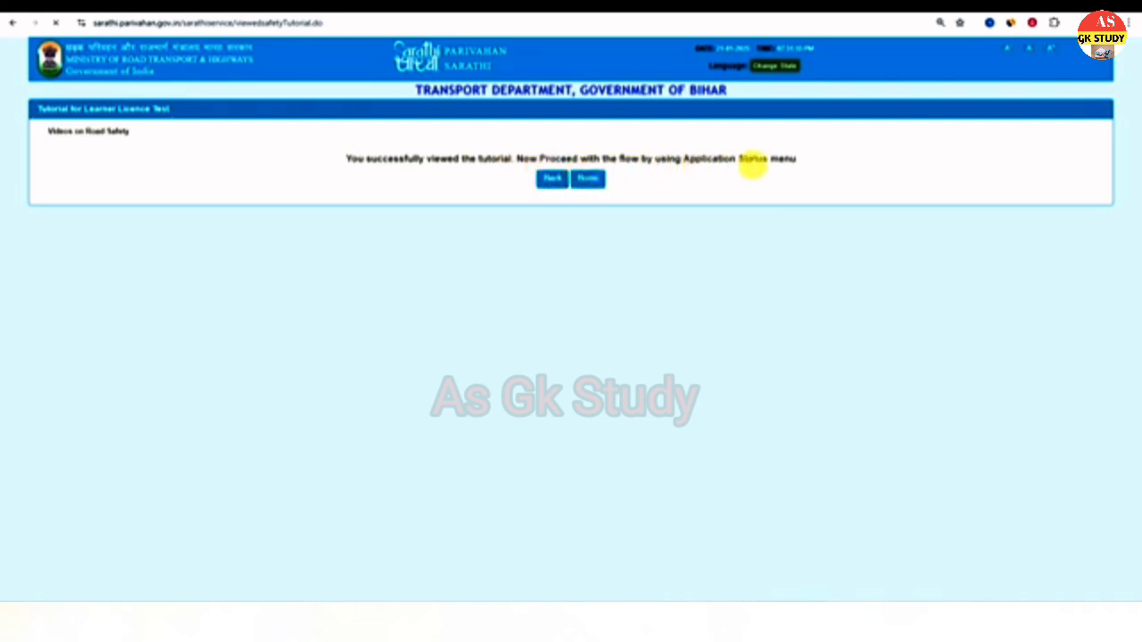
Step: Return to the Bihar services home page, visit Application Status, and open the Online LLTest(STALL) applicant sign-in
{"action": "left_click", "coordinate": [588, 179]}
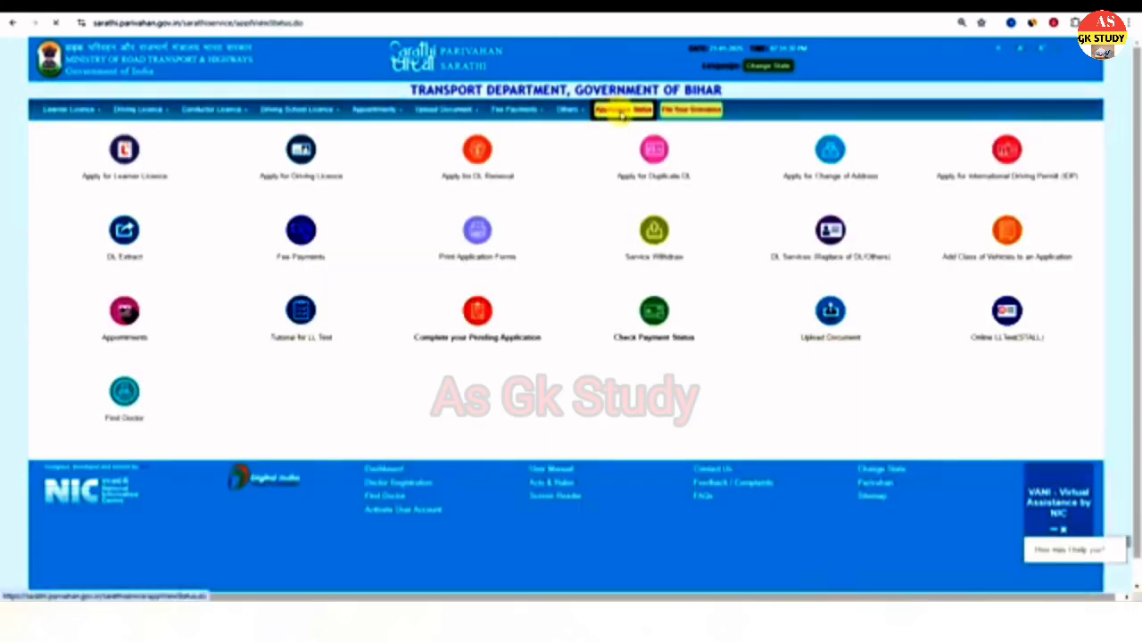
{"action": "left_click", "coordinate": [622, 112]}
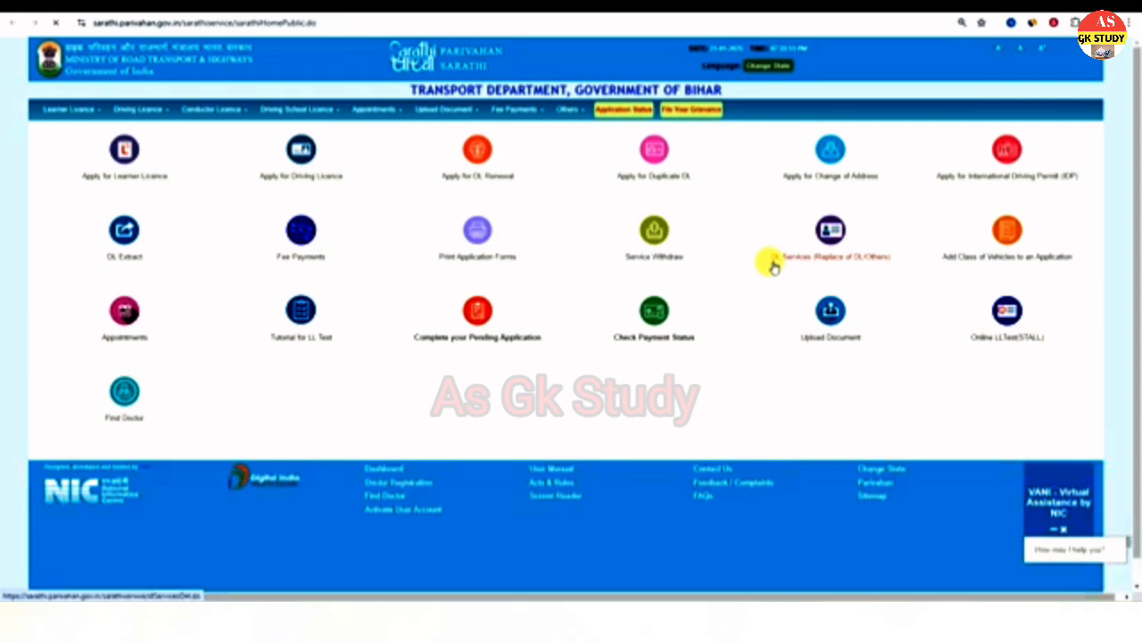
{"action": "left_click", "coordinate": [994, 340]}
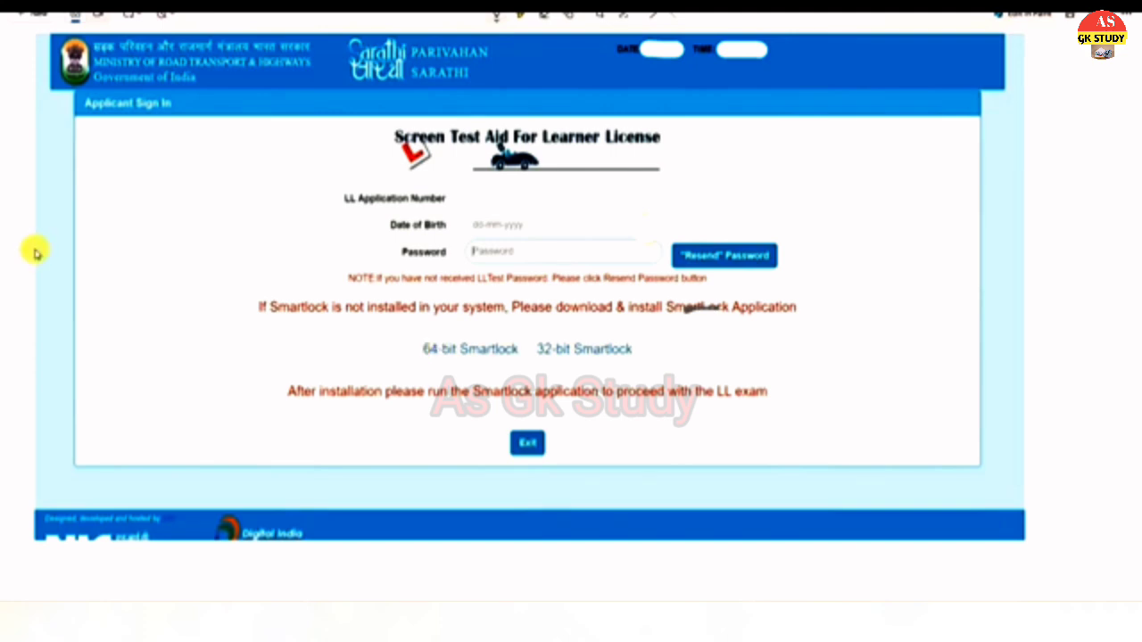
Step: Open the Windows About your PC settings and check the system type for the matching Smartlock version
{"action": "key", "text": "super"}
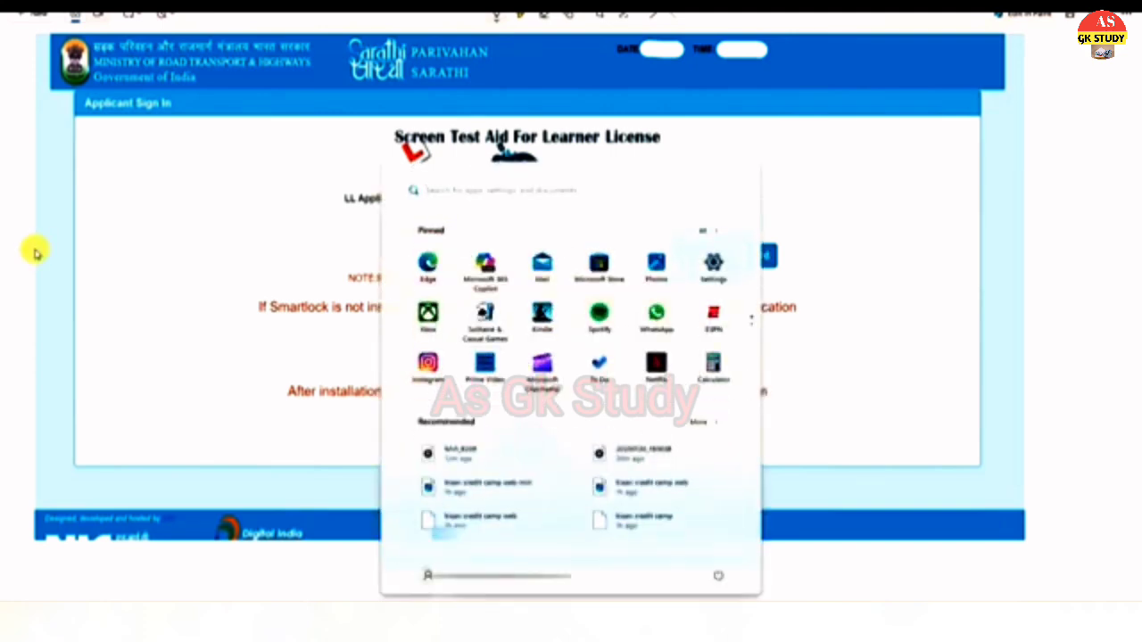
{"action": "type", "text": "abou"}
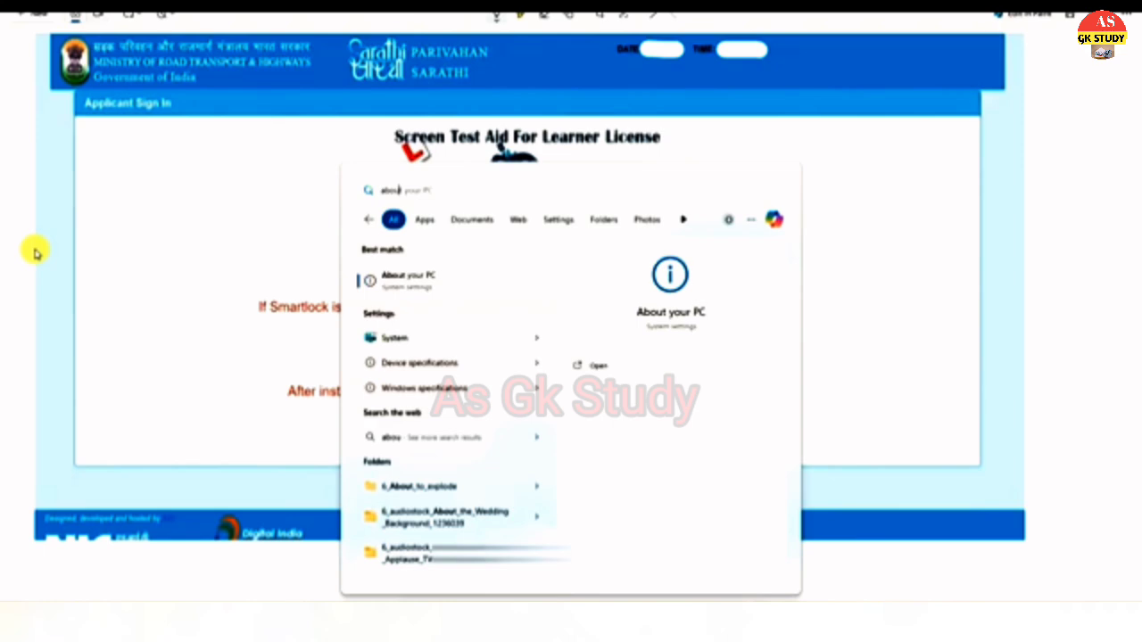
{"action": "type", "text": "t"}
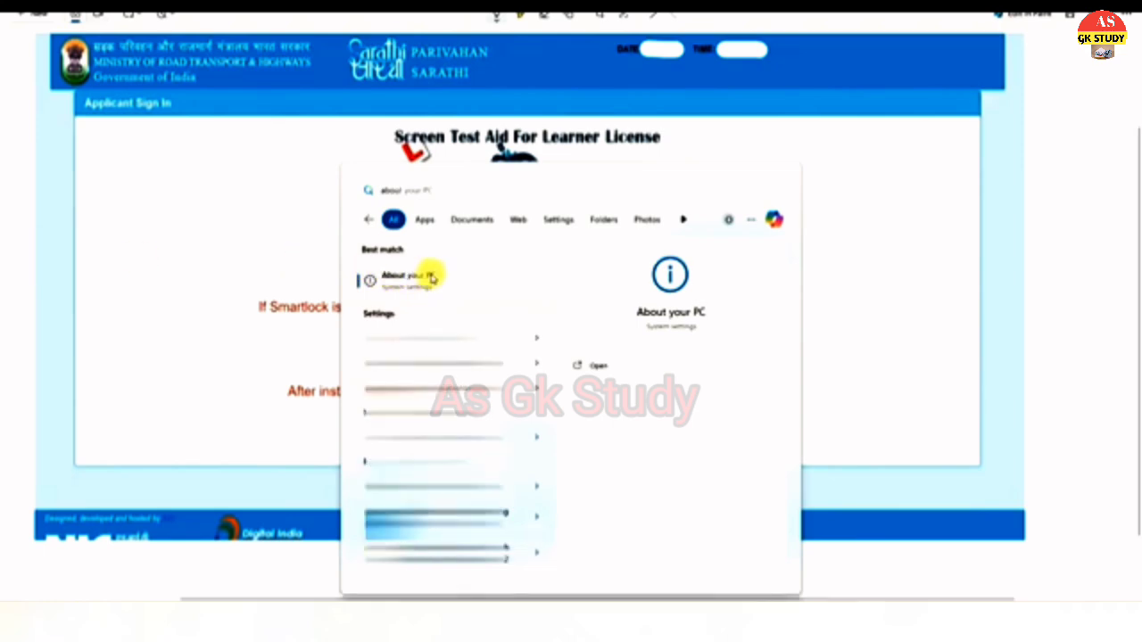
{"action": "left_click", "coordinate": [410, 277]}
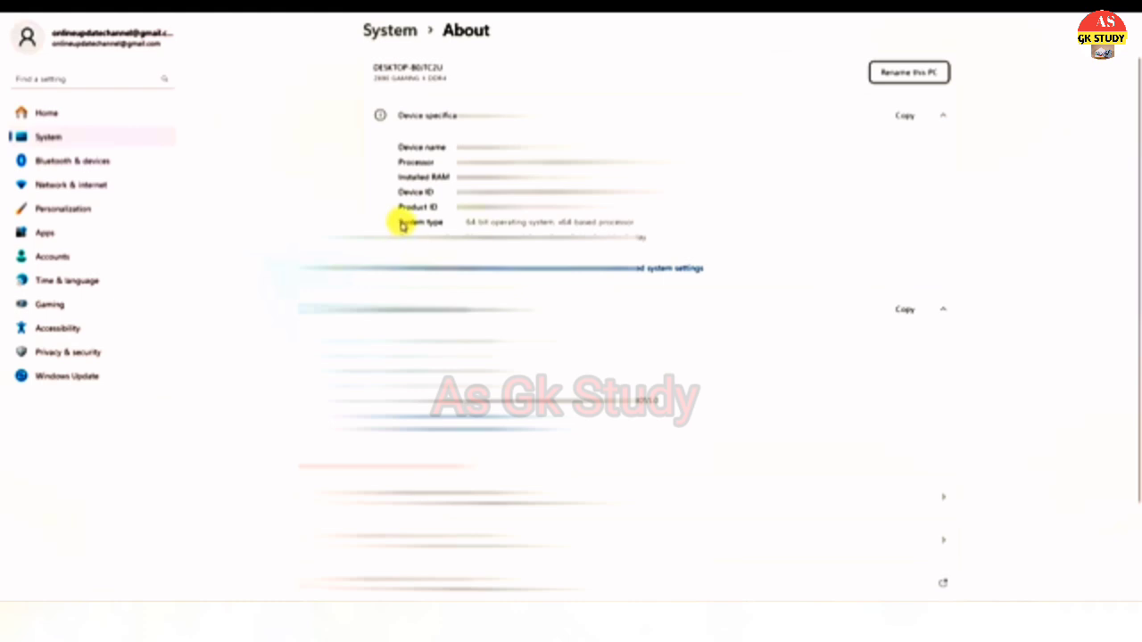
{"action": "left_click_drag", "start_coordinate": [467, 225], "coordinate": [522, 225]}
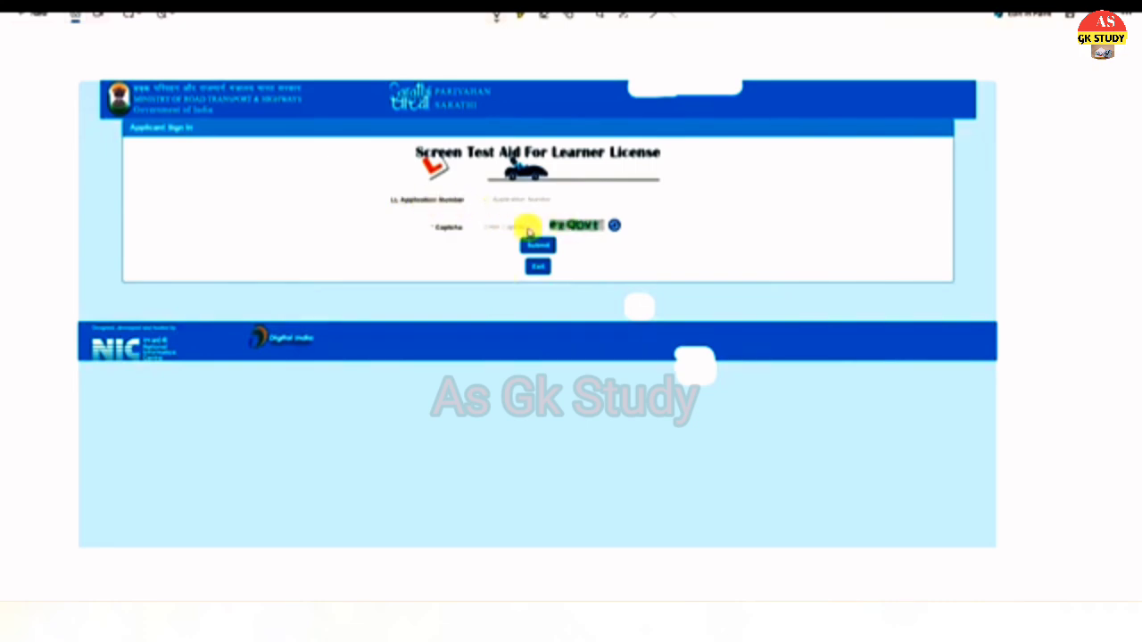
Step: Review the online learner test screens covering applicant sign-in, face authentication, exam declarations and the first road sign question
{"action": "left_click", "coordinate": [537, 248]}
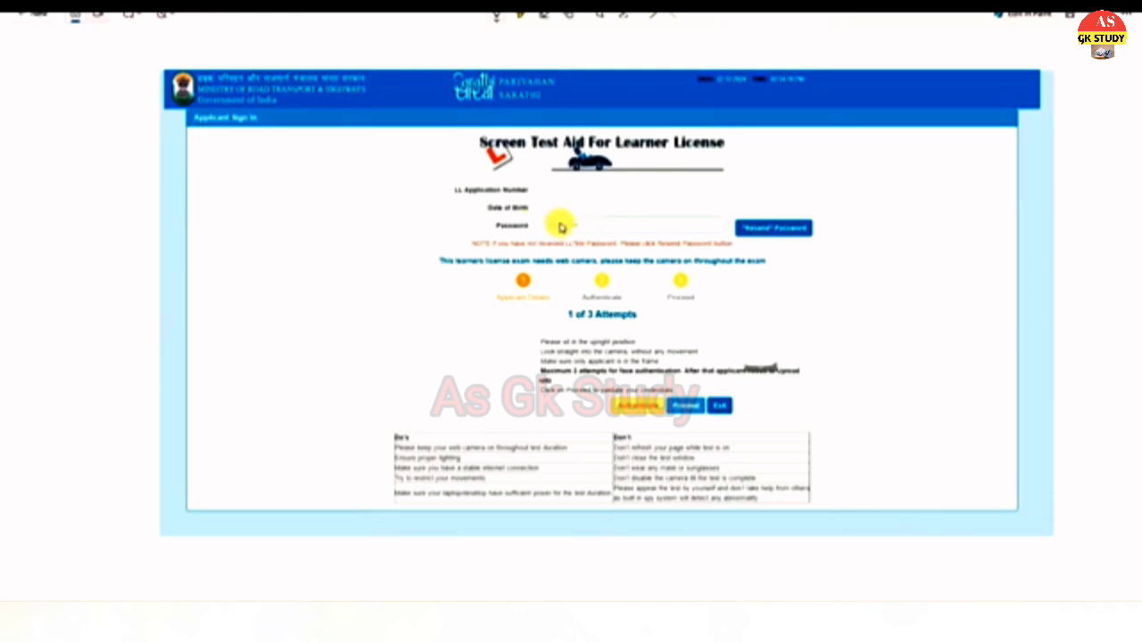
{"action": "left_click", "coordinate": [627, 413]}
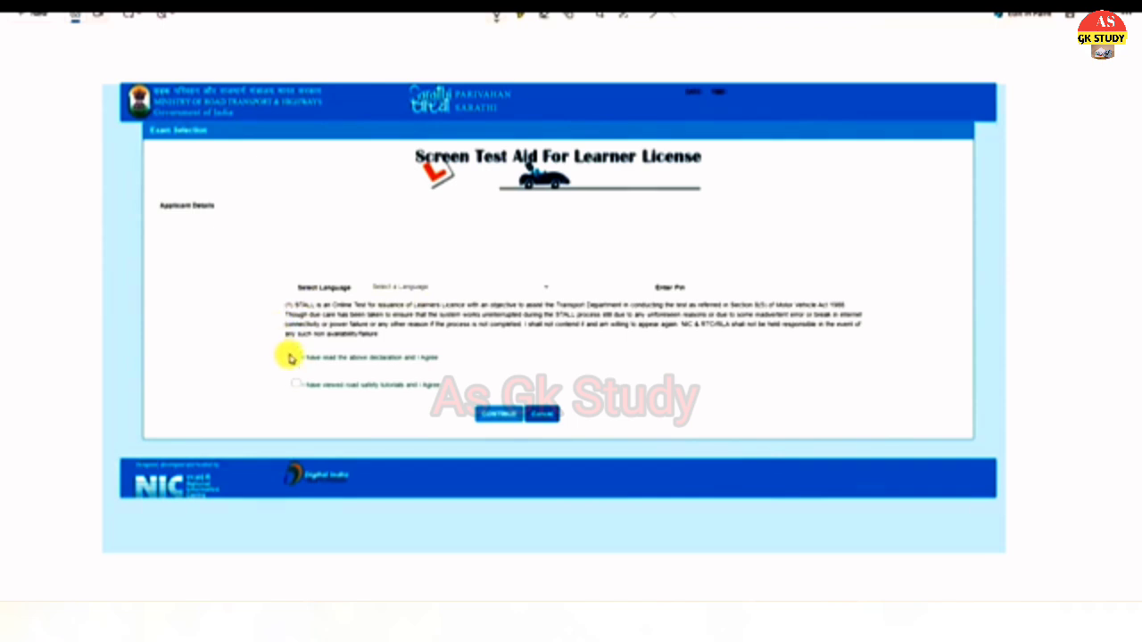
{"action": "left_click", "coordinate": [482, 416]}
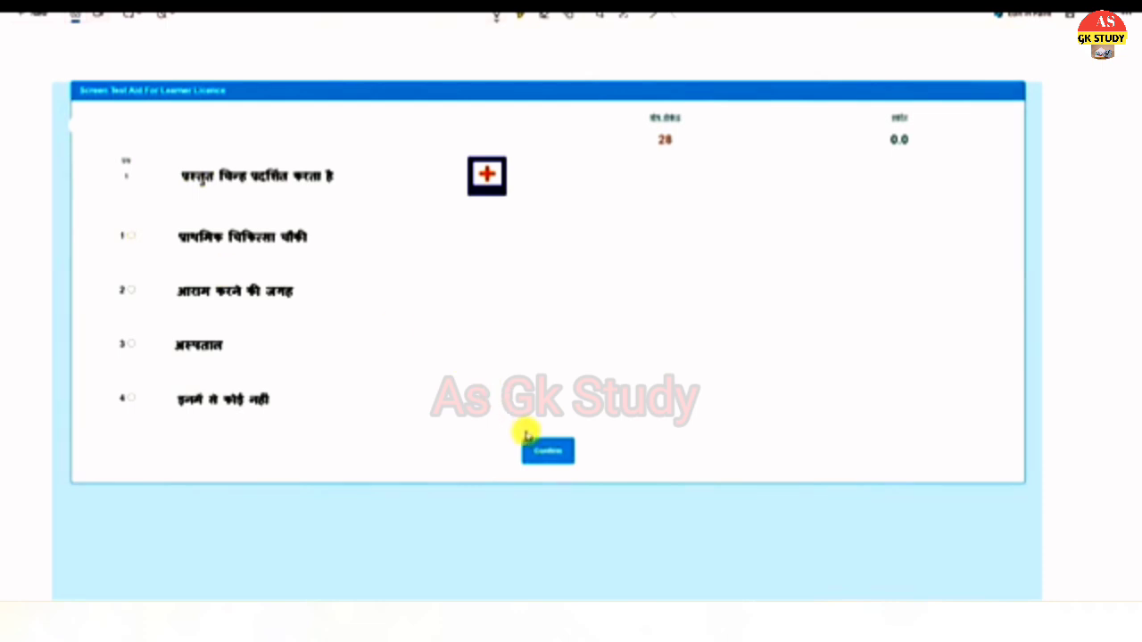
{"action": "left_click", "coordinate": [542, 456]}
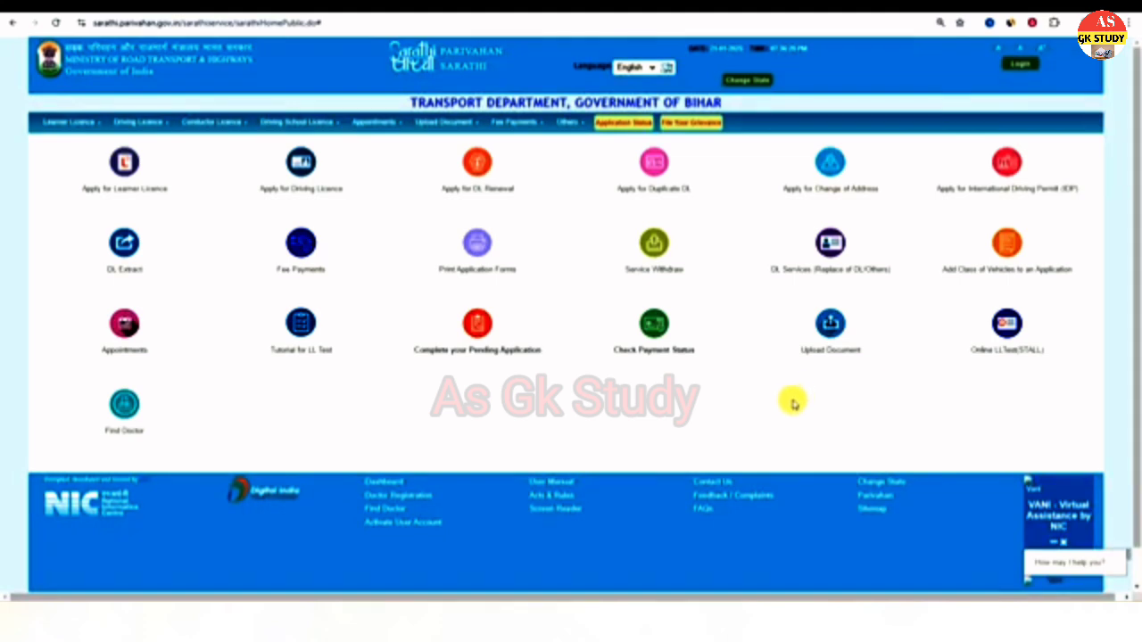
Step: Open Print Learner Licence (Form3) from the Bihar services page and proceed past the printing instructions
{"action": "mouse_move", "coordinate": [77, 121]}
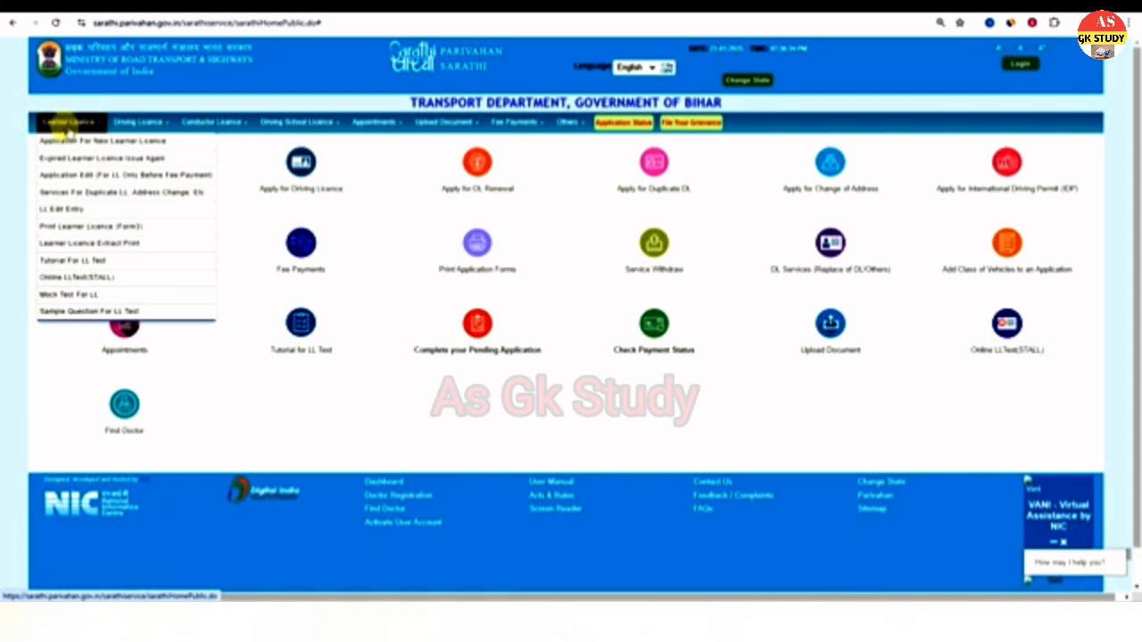
{"action": "left_click", "coordinate": [95, 228]}
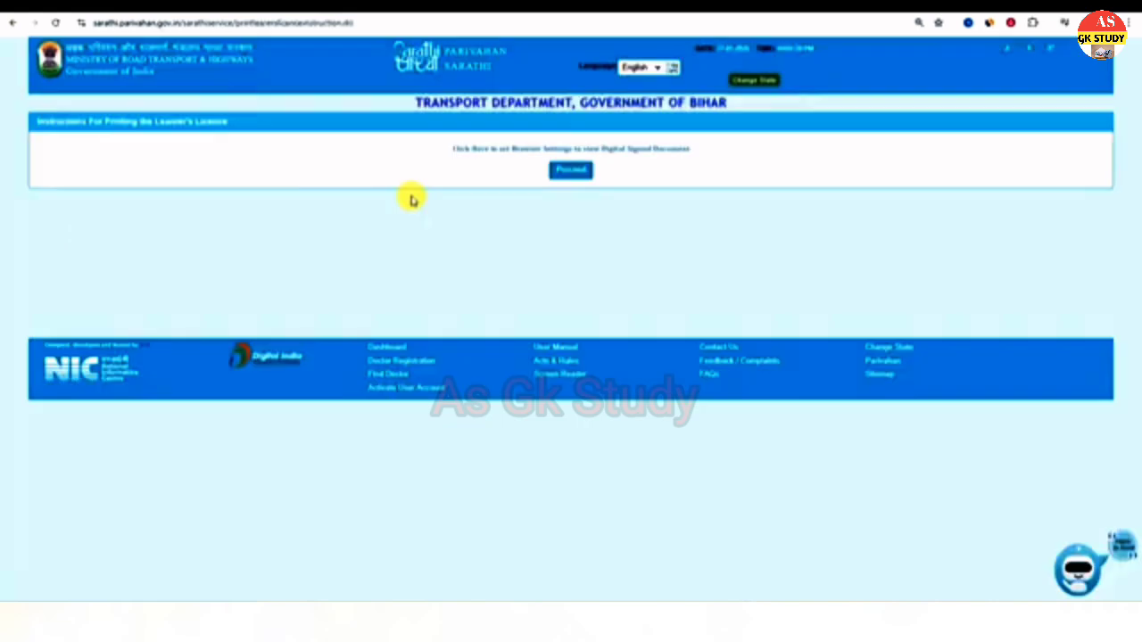
{"action": "left_click", "coordinate": [568, 169]}
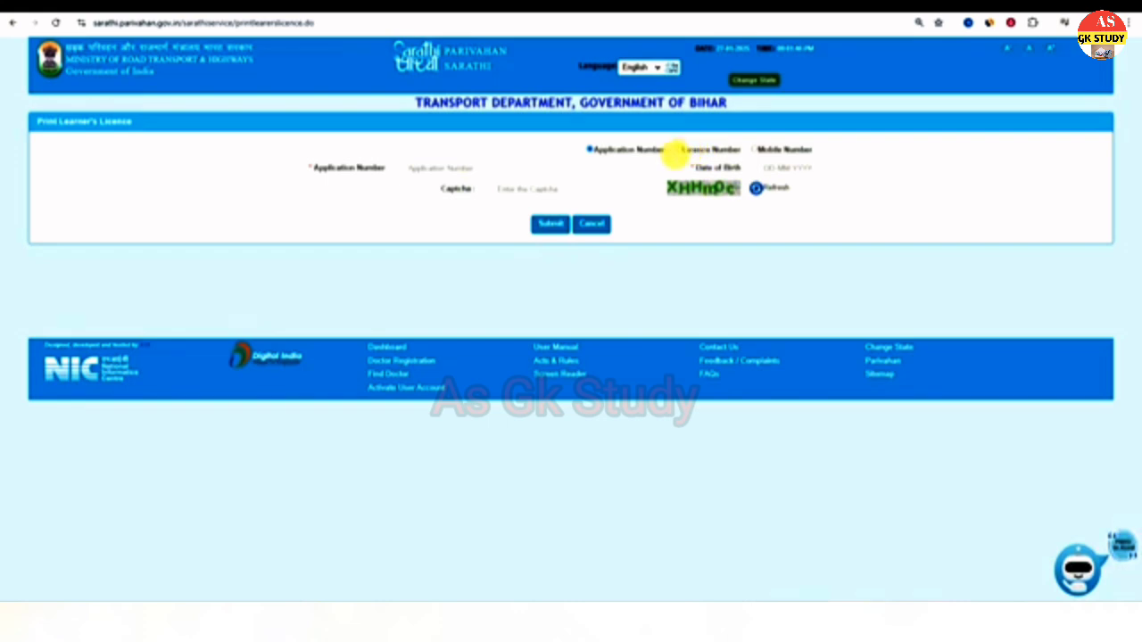
Step: Select the Licence Number and Mobile Number lookup options in turn, submit the OTP, and examine the learner's licence document's title
{"action": "left_click", "coordinate": [682, 149]}
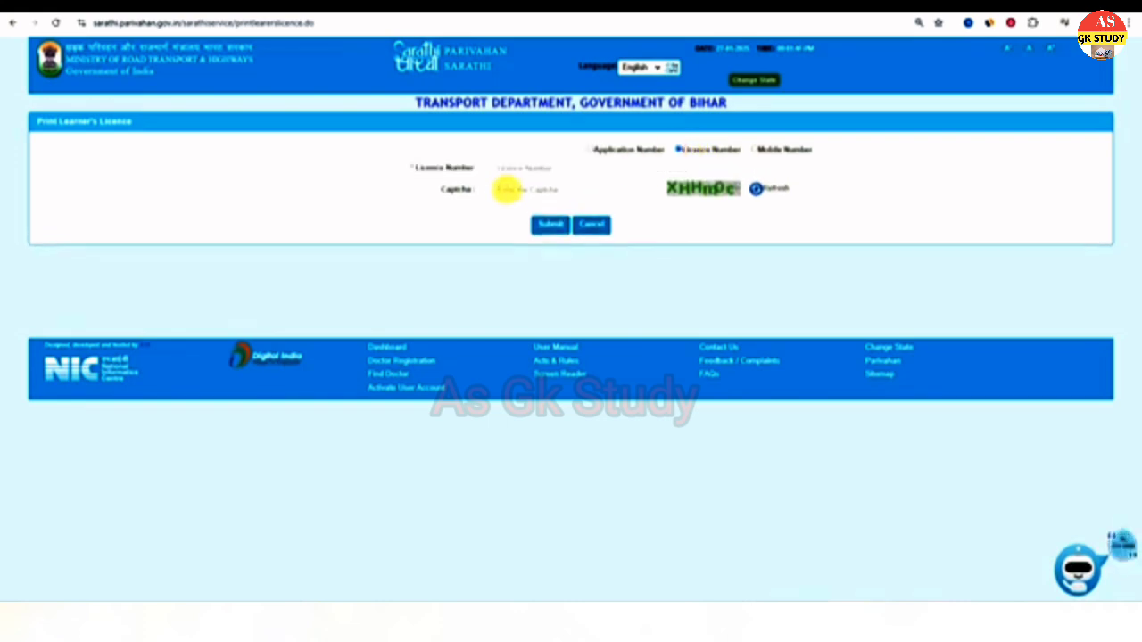
{"action": "left_click", "coordinate": [754, 151]}
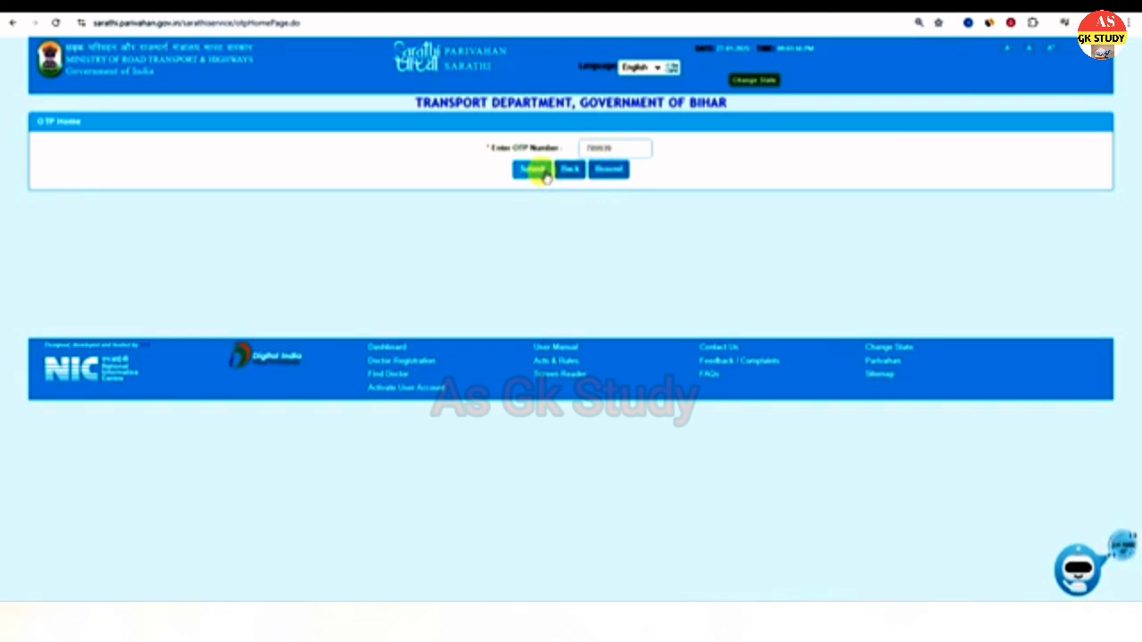
{"action": "left_click", "coordinate": [541, 172]}
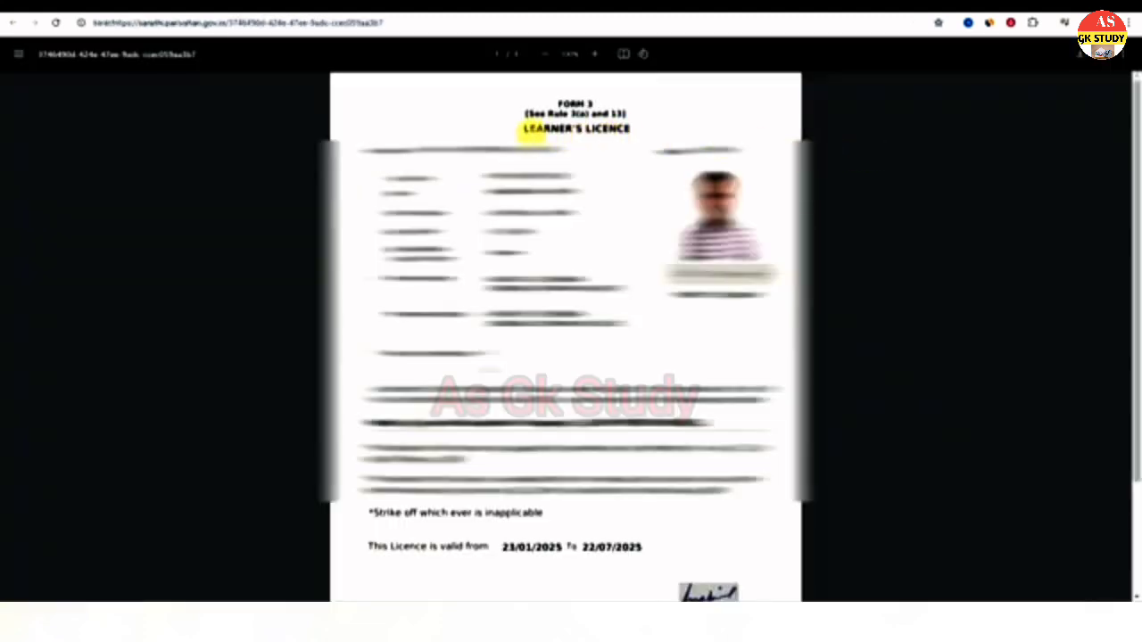
{"action": "left_click_drag", "start_coordinate": [524, 129], "coordinate": [643, 130]}
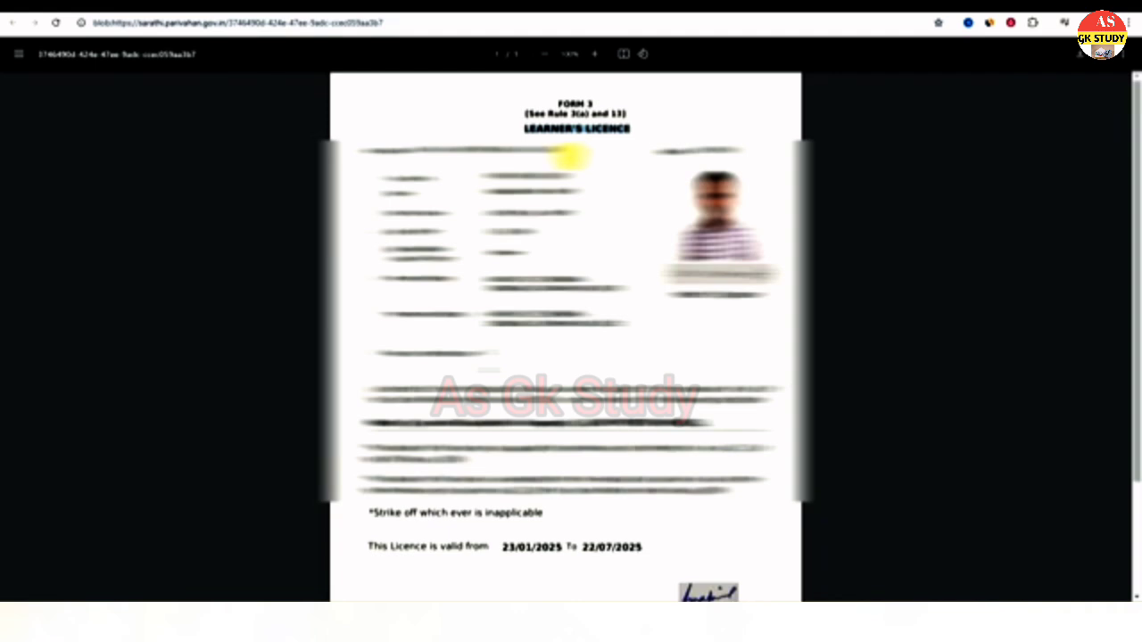
{"action": "left_click", "coordinate": [571, 157]}
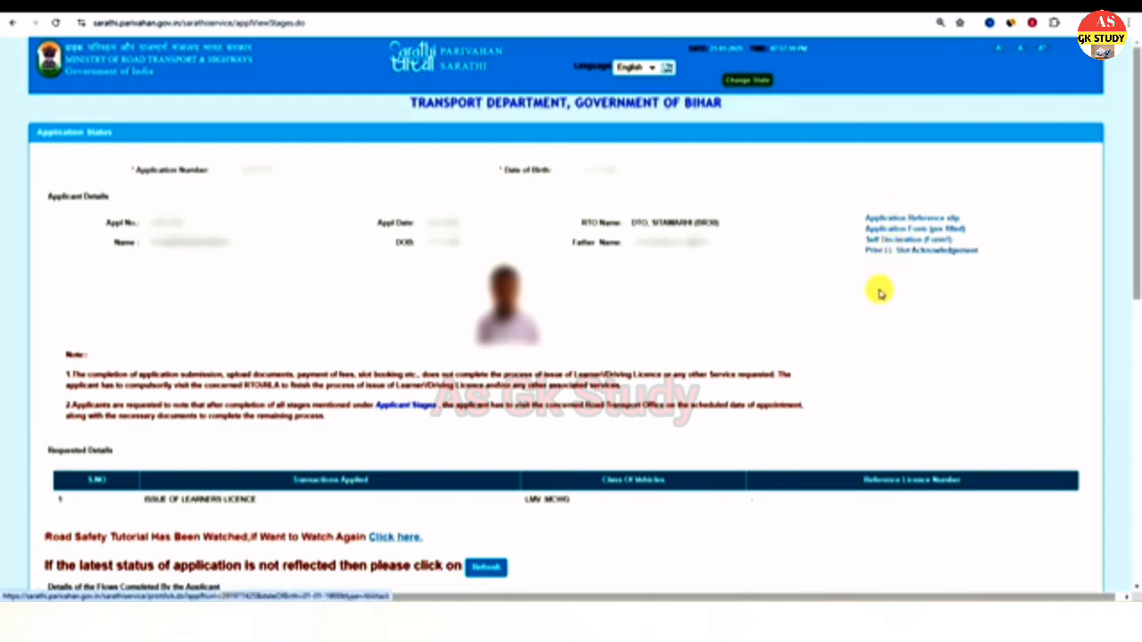
Step: Review the application's completed stages, switch to the Parivahan Sewa home page, and open the Drivers/Learners License services
{"action": "scroll", "coordinate": [857, 357], "scroll_direction": "down", "scroll_amount": 5}
{"action": "scroll", "coordinate": [856, 359], "scroll_direction": "down", "scroll_amount": 1}
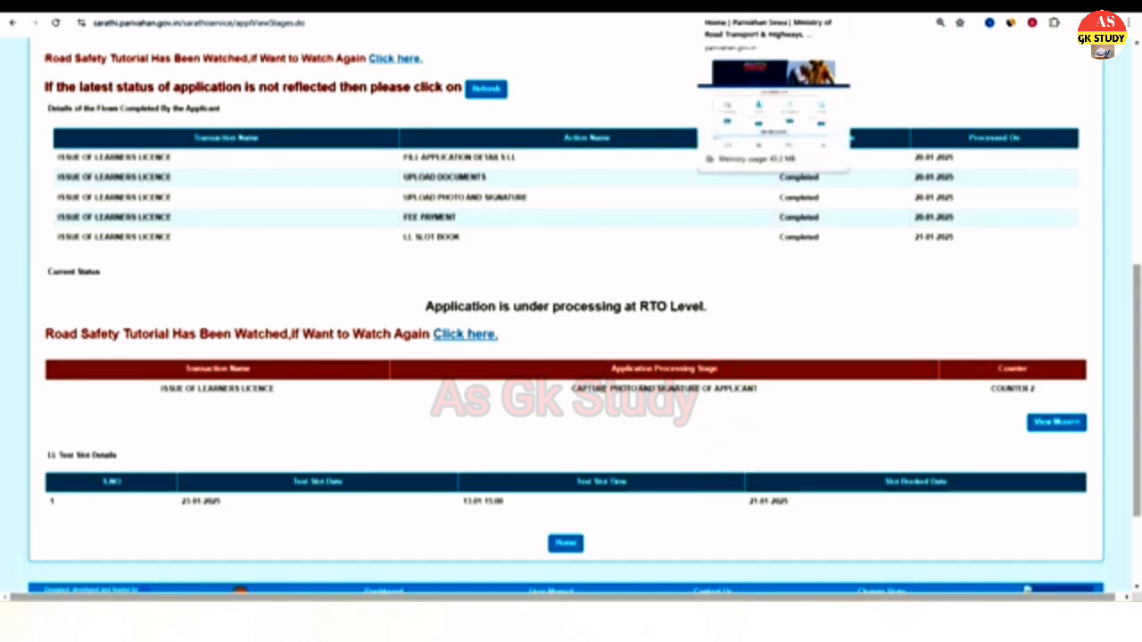
{"action": "left_click", "coordinate": [767, 6]}
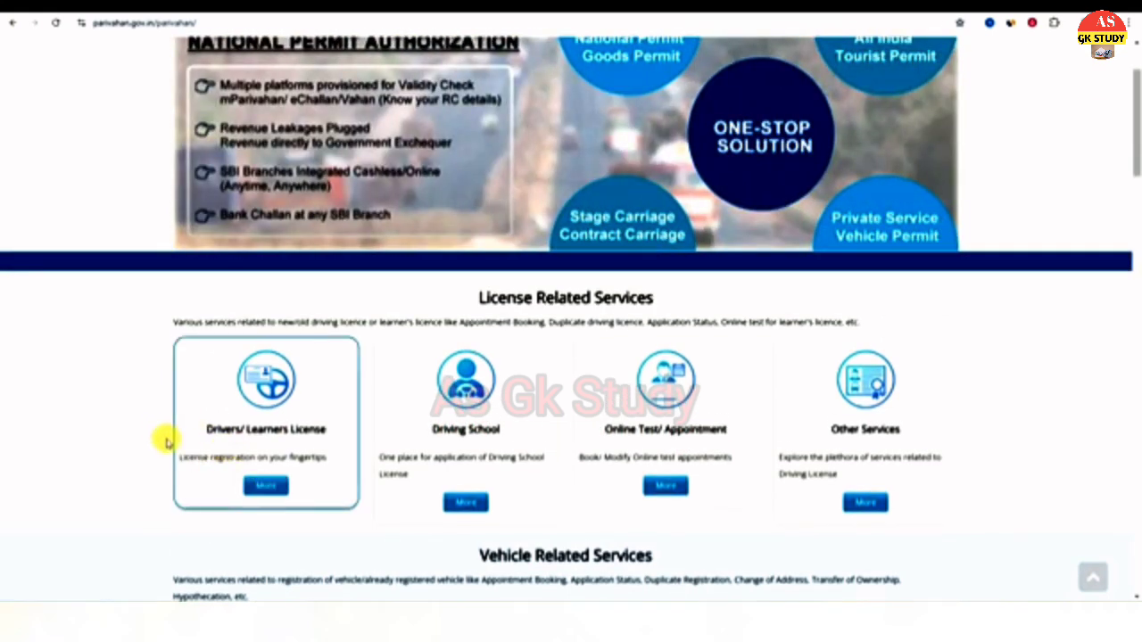
{"action": "left_click", "coordinate": [265, 487]}
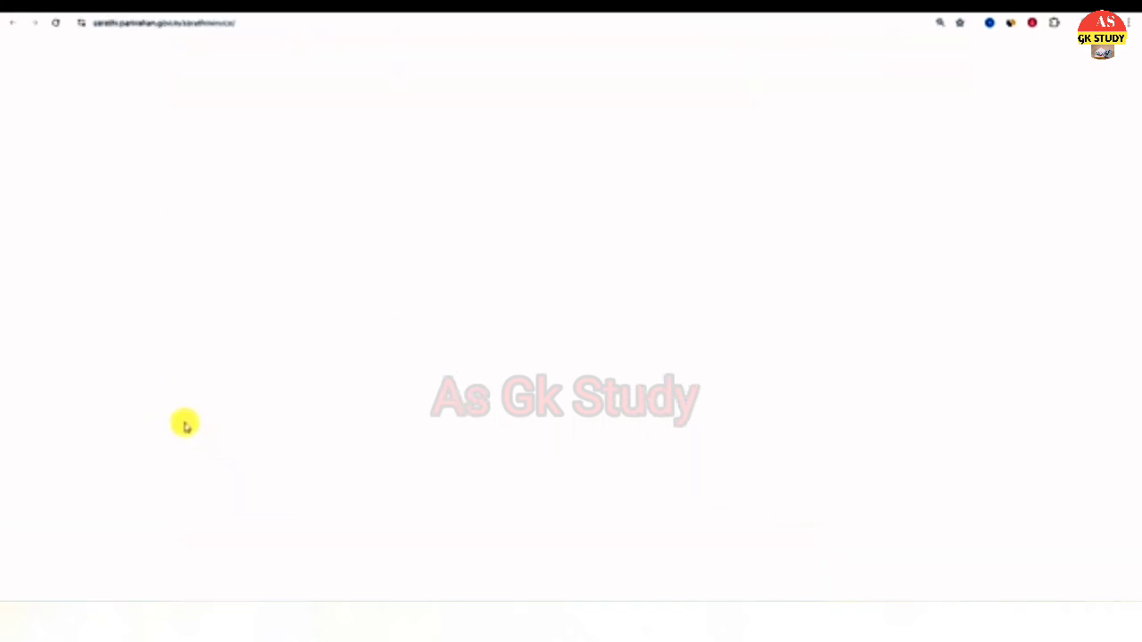